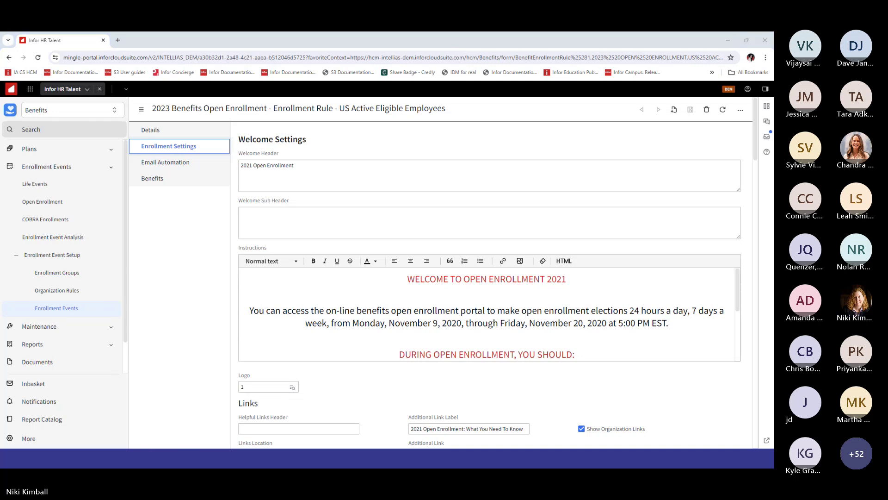
# Return to the PowerPoint Plan Setup slide on plan pictures, Enrollment Groups and acknowledgement
pyautogui.hotkey('alt', 'Tab')
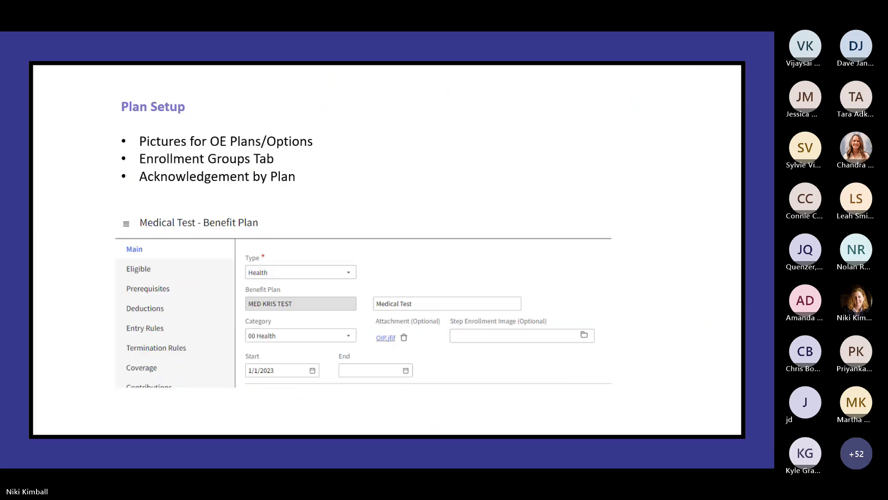
# Leave the slideshow and open the 00 HLTH COVERAGE plan under Plans > Benefit Plans
pyautogui.click(484, 379)
pyautogui.hotkey('alt', 'Tab')
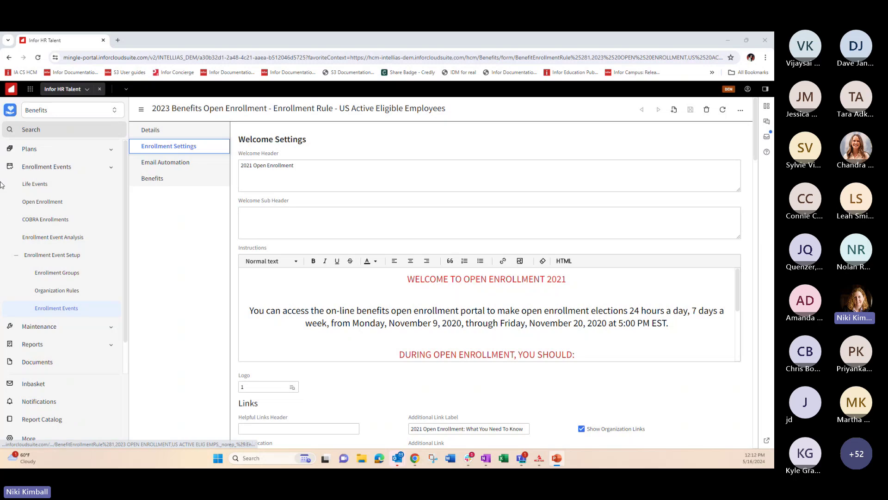
pyautogui.click(54, 149)
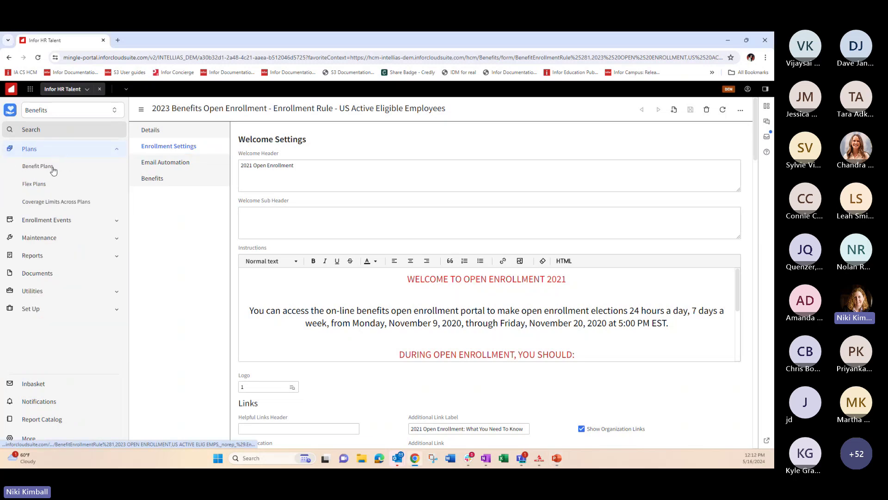
pyautogui.click(52, 169)
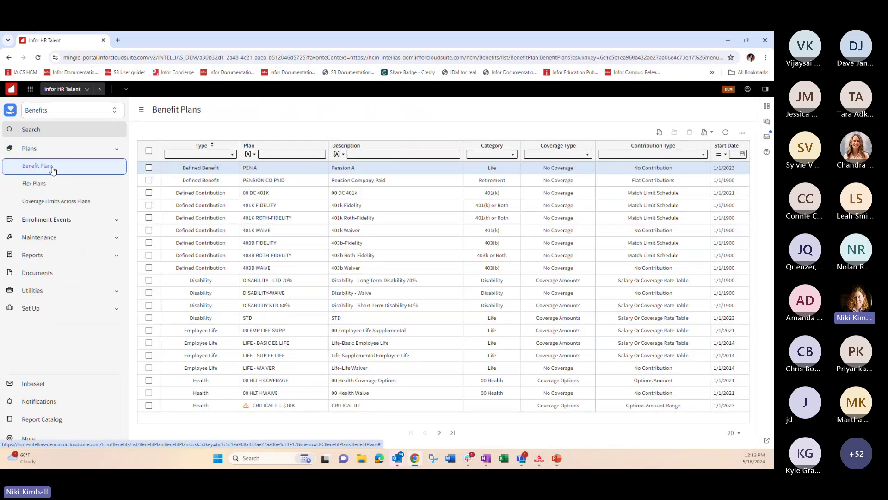
pyautogui.click(231, 384)
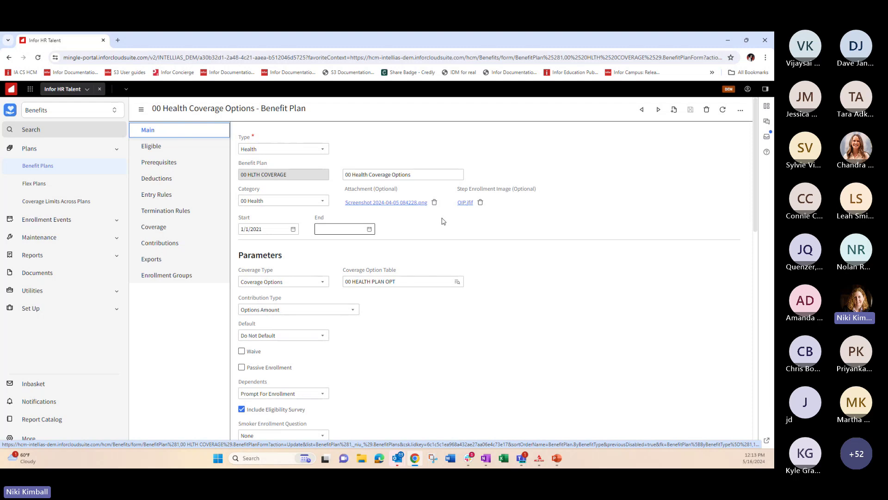
pyautogui.click(176, 281)
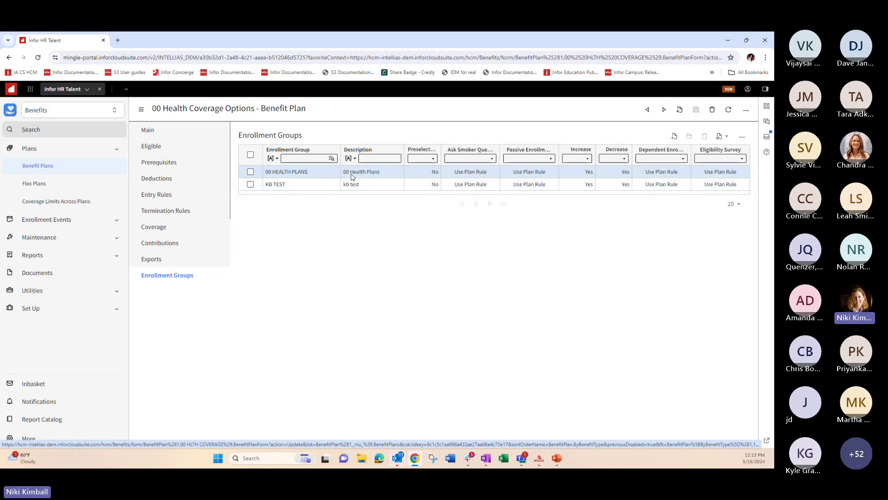
pyautogui.doubleClick(352, 176)
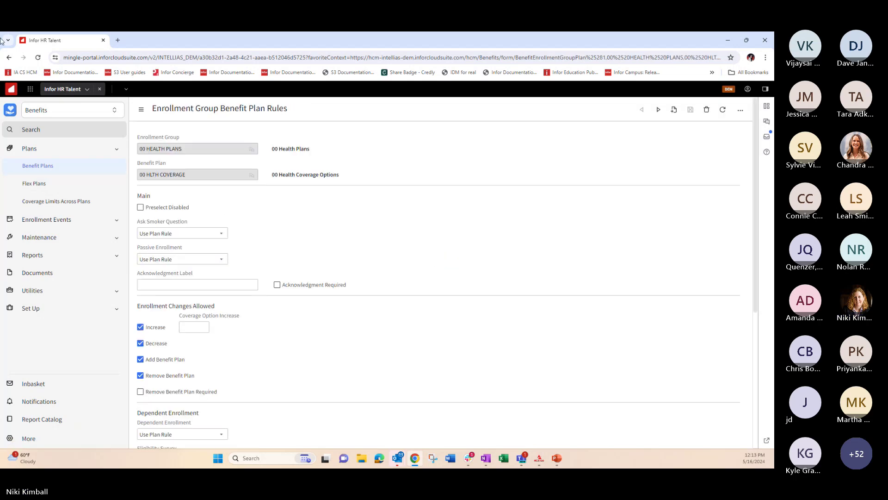
pyautogui.click(9, 57)
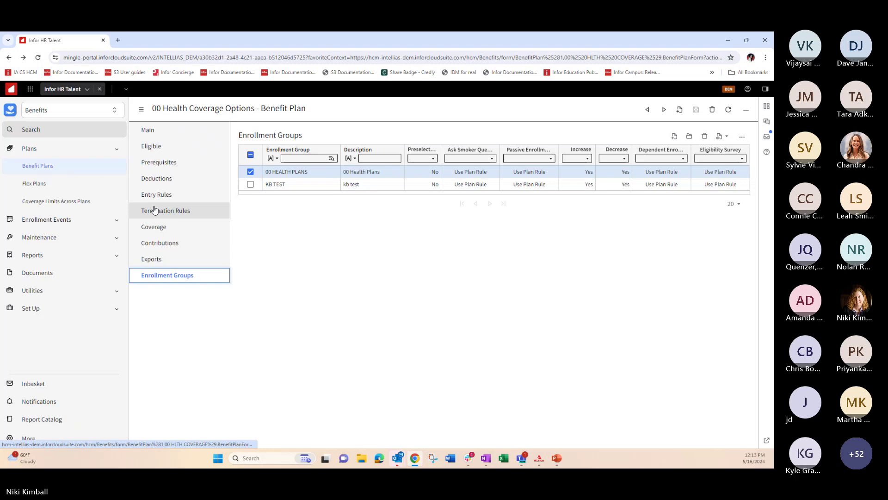
pyautogui.click(144, 130)
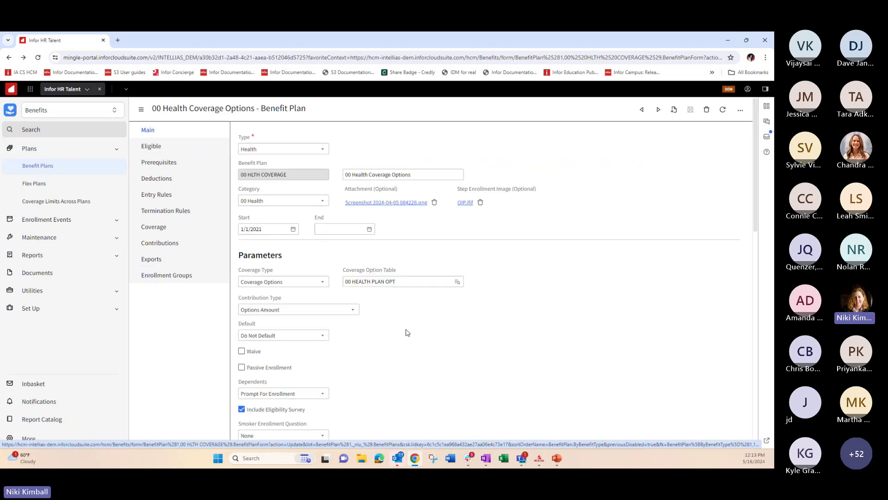
pyautogui.scroll(-6, 405, 335)
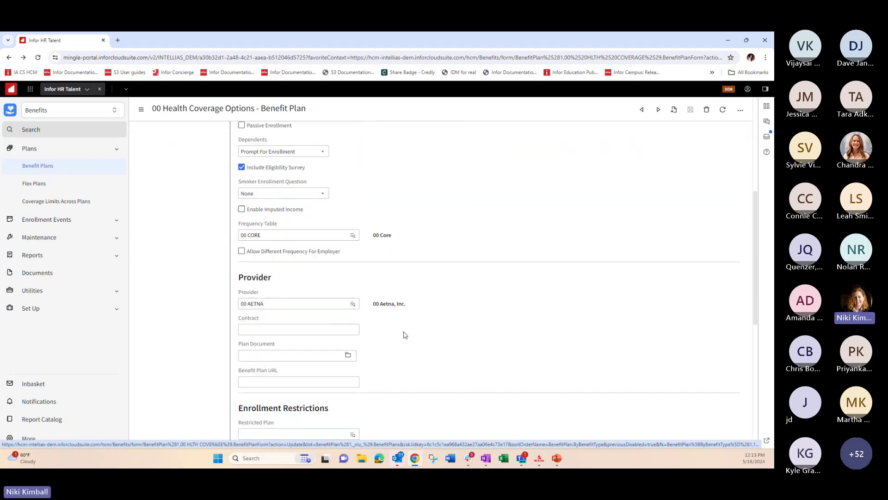
pyautogui.scroll(-5, 422, 328)
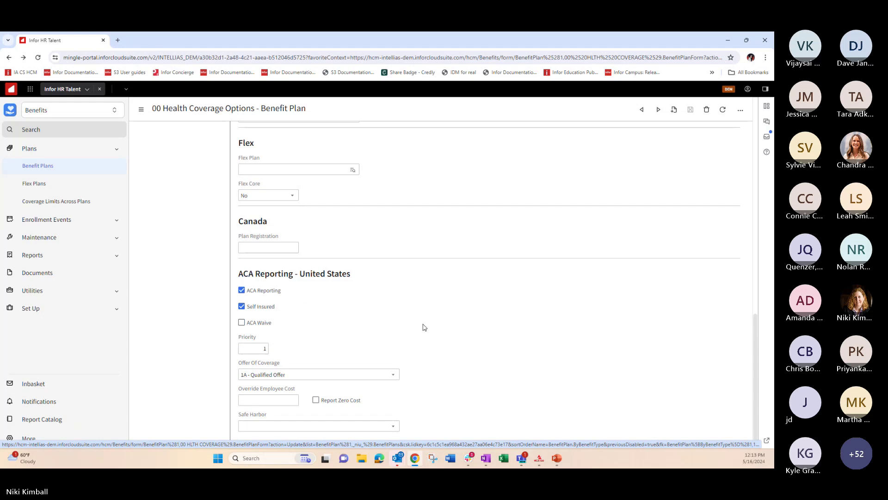
pyautogui.scroll(12, 425, 327)
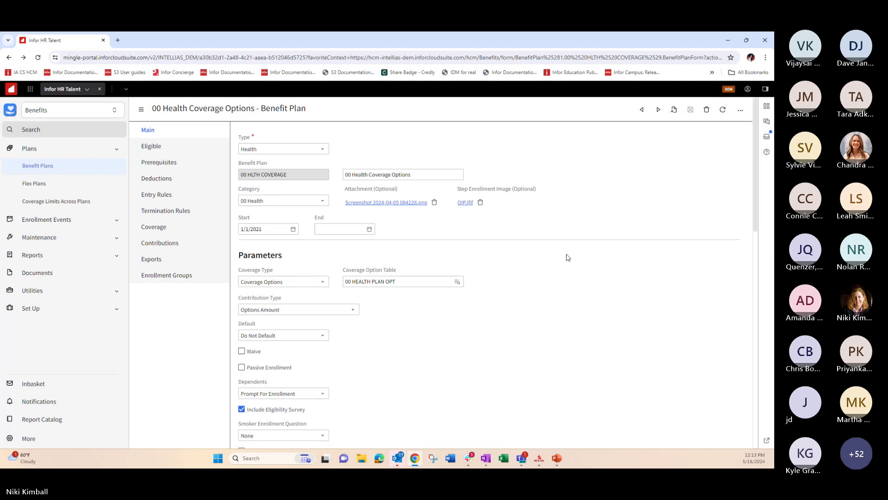
# Open the NK STEP ENROLLMENT event from Enrollment Event Setup and view its Enrollment Rules
pyautogui.click(57, 226)
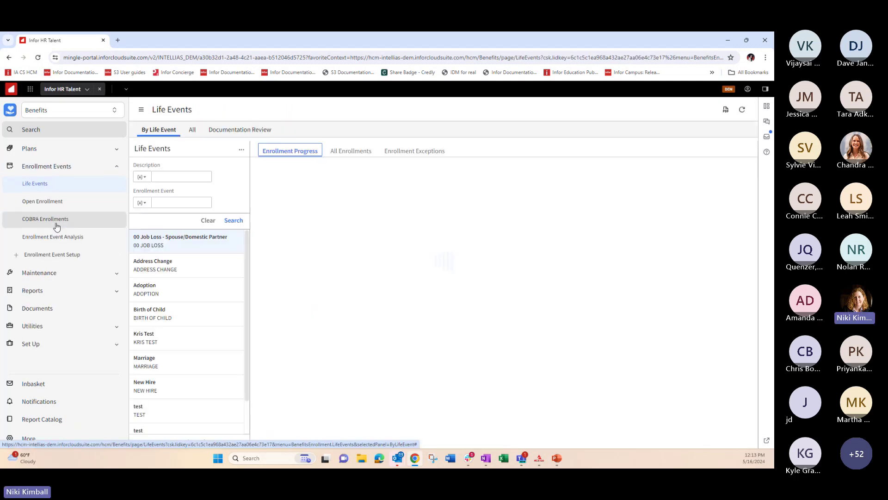
pyautogui.click(44, 255)
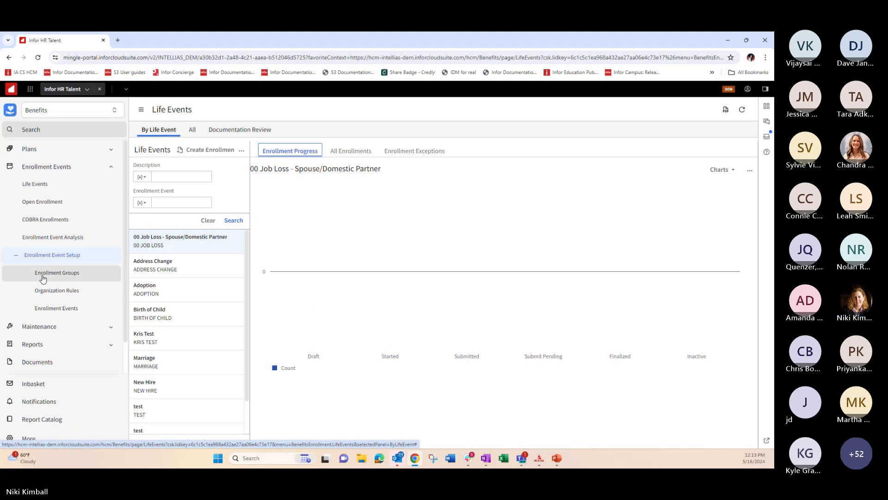
pyautogui.click(44, 309)
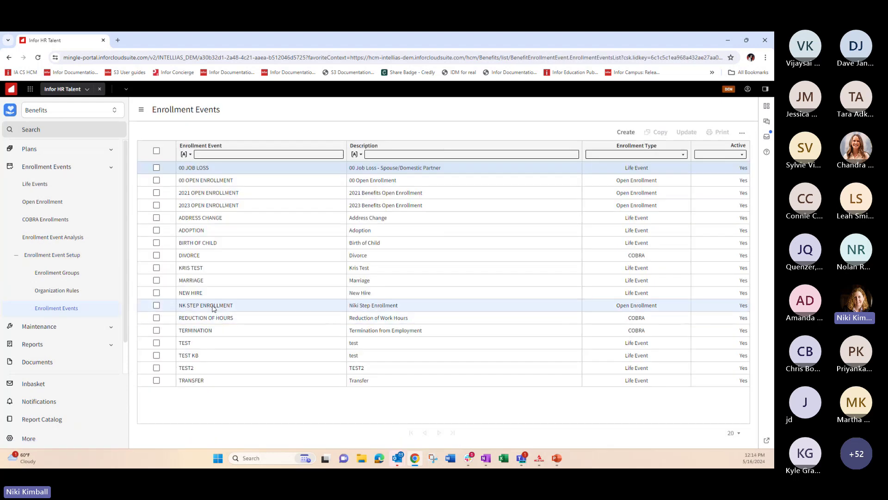
pyautogui.doubleClick(213, 306)
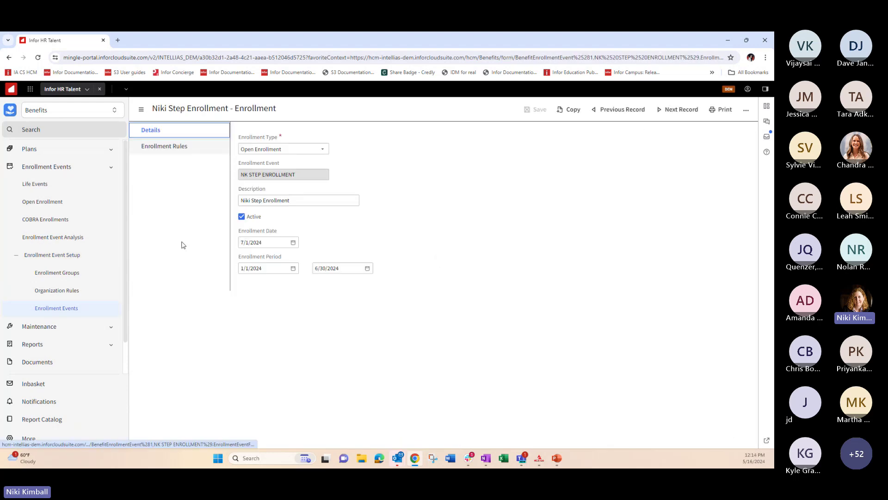
pyautogui.click(190, 154)
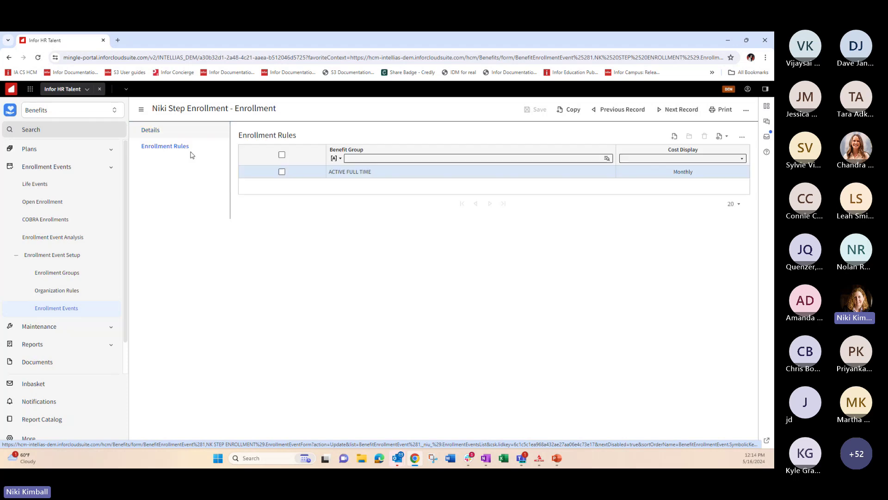
pyautogui.doubleClick(353, 172)
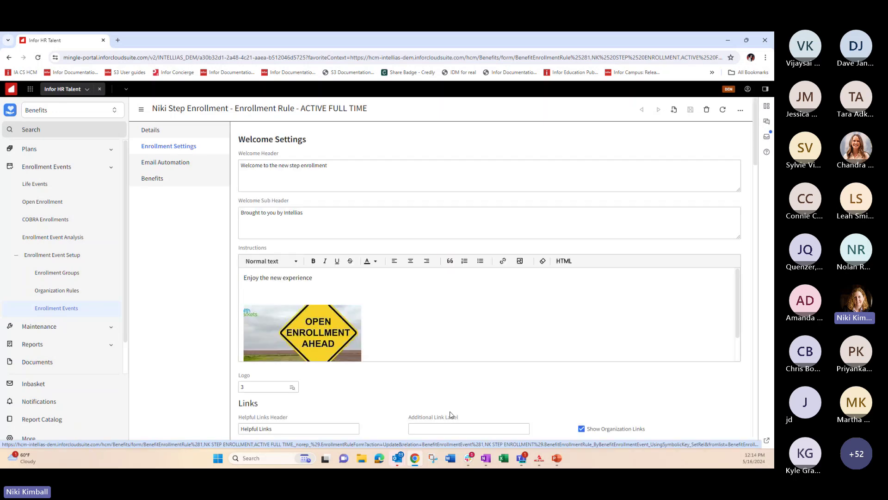
pyautogui.scroll(-5, 284, 223)
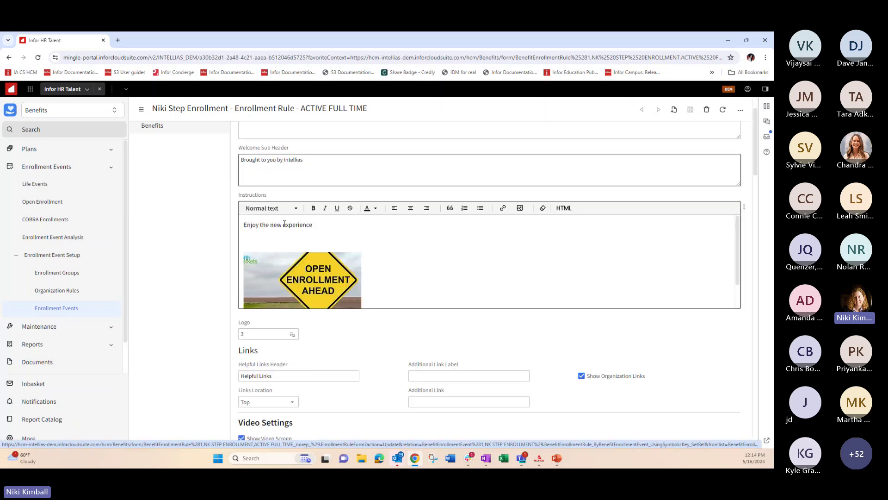
pyautogui.scroll(-15, 284, 223)
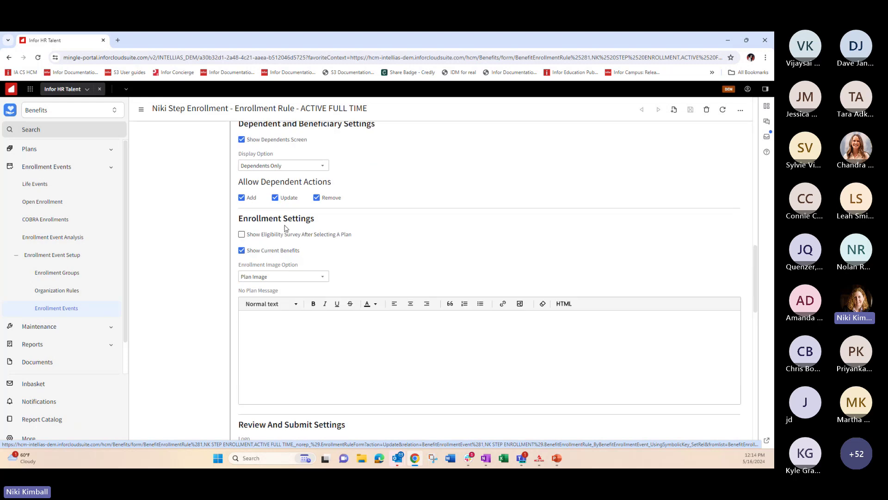
pyautogui.scroll(-14, 288, 248)
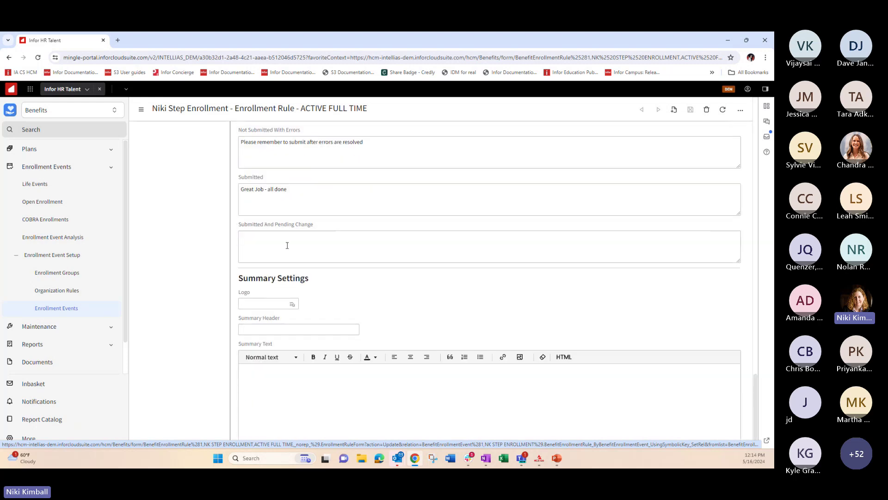
pyautogui.scroll(18, 290, 258)
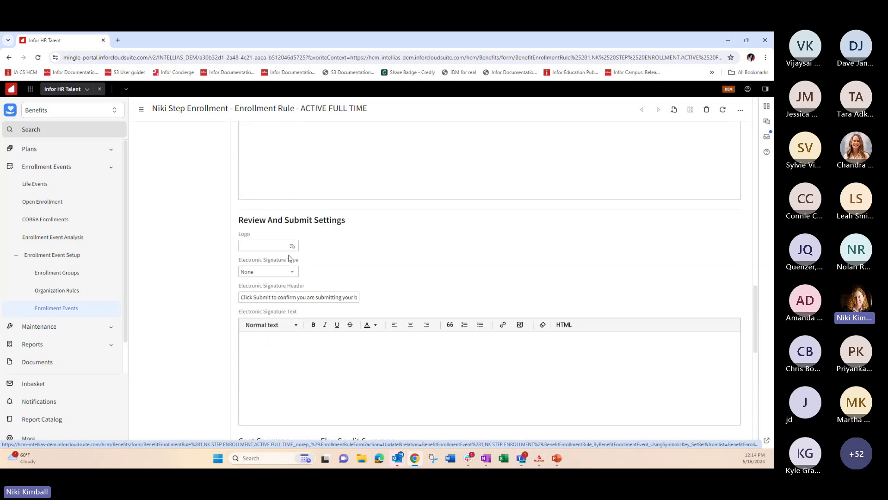
pyautogui.scroll(12, 289, 257)
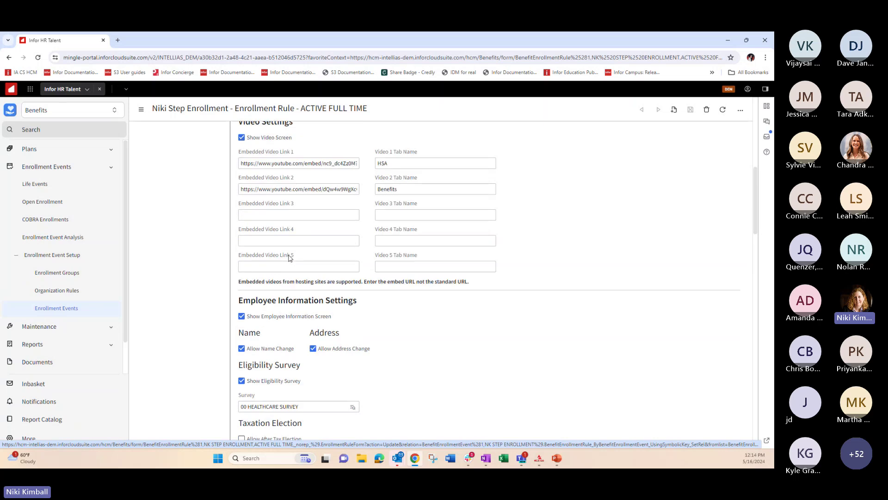
pyautogui.scroll(1, 290, 258)
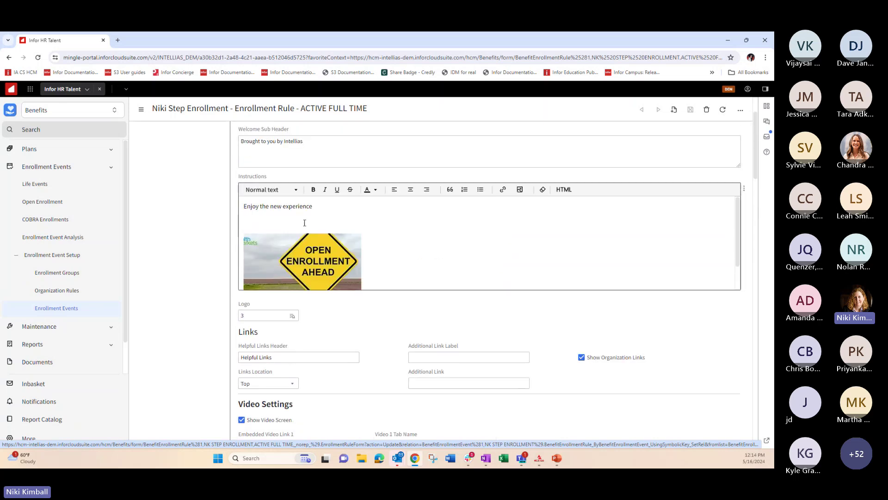
pyautogui.scroll(2, 240, 241)
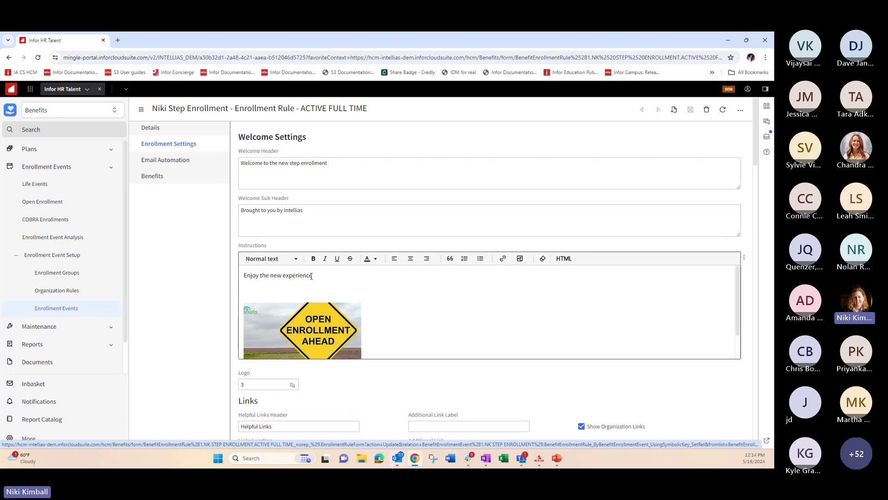
pyautogui.scroll(-3, 311, 280)
pyautogui.scroll(-2, 311, 279)
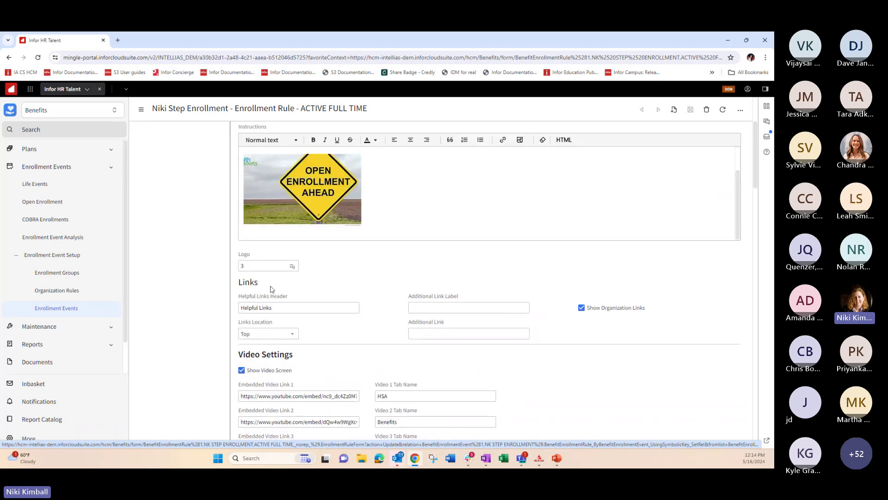
pyautogui.scroll(-2, 455, 330)
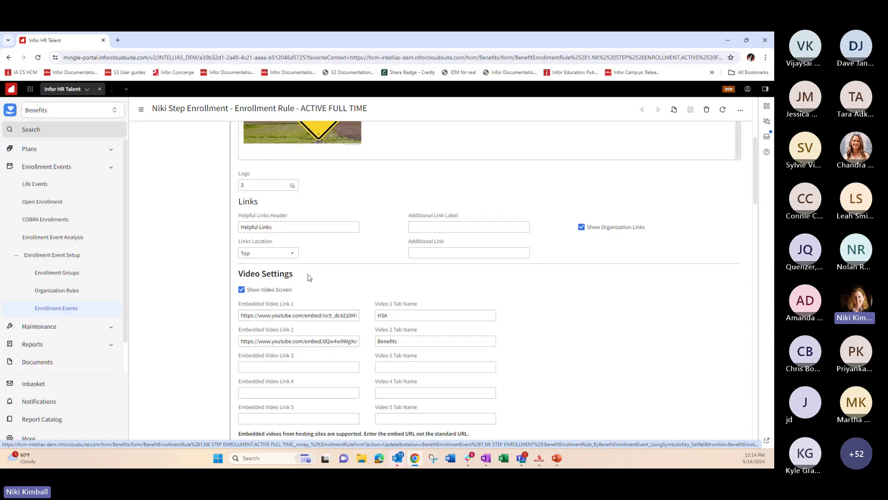
pyautogui.scroll(-1, 333, 333)
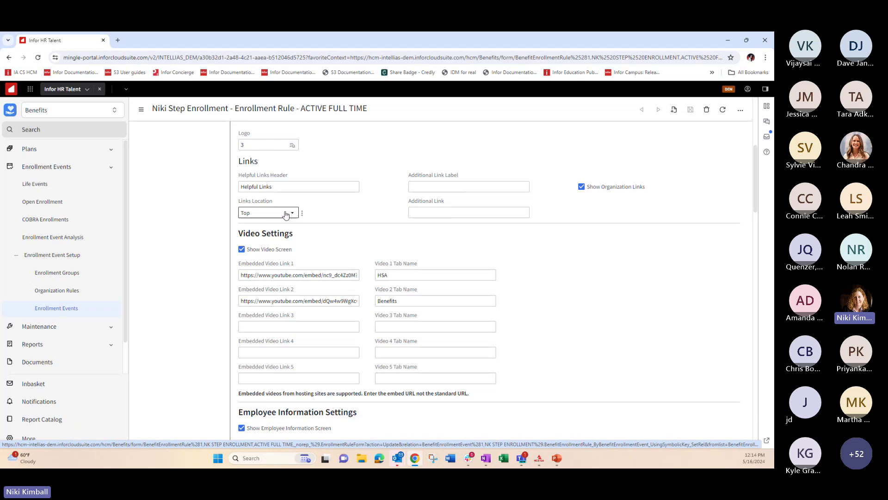
pyautogui.scroll(1, 286, 214)
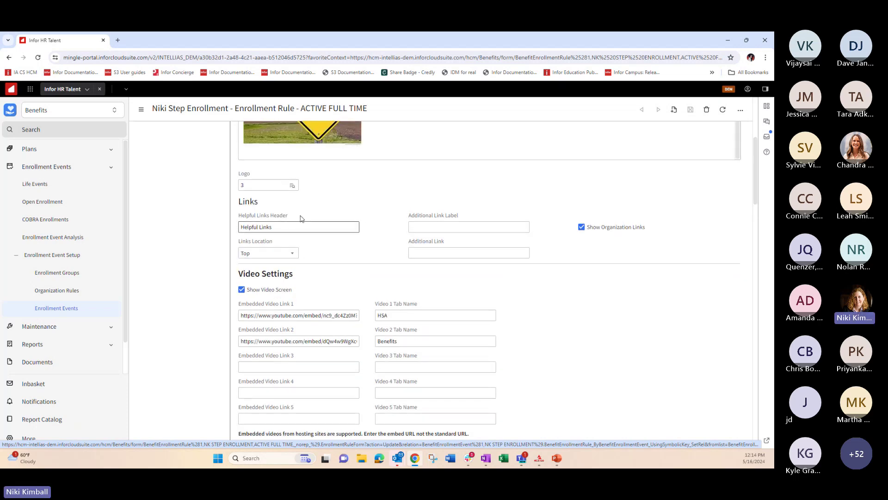
pyautogui.click(456, 225)
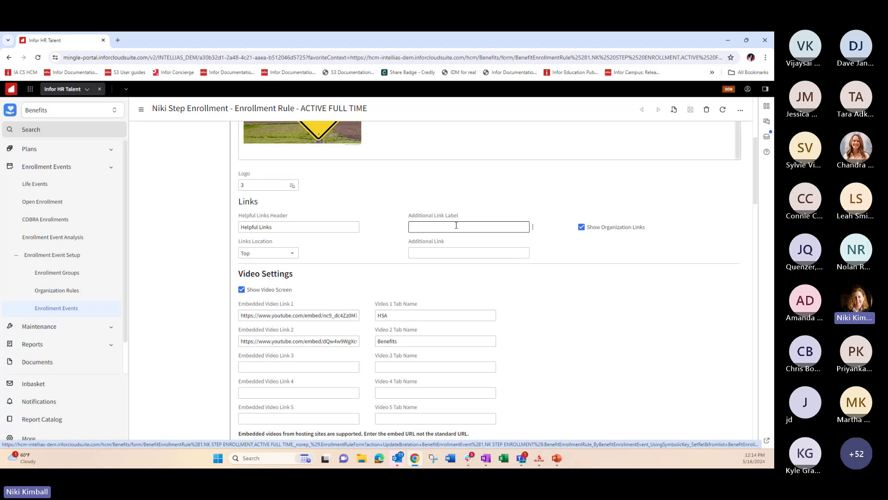
pyautogui.click(321, 272)
pyautogui.scroll(-1, 288, 290)
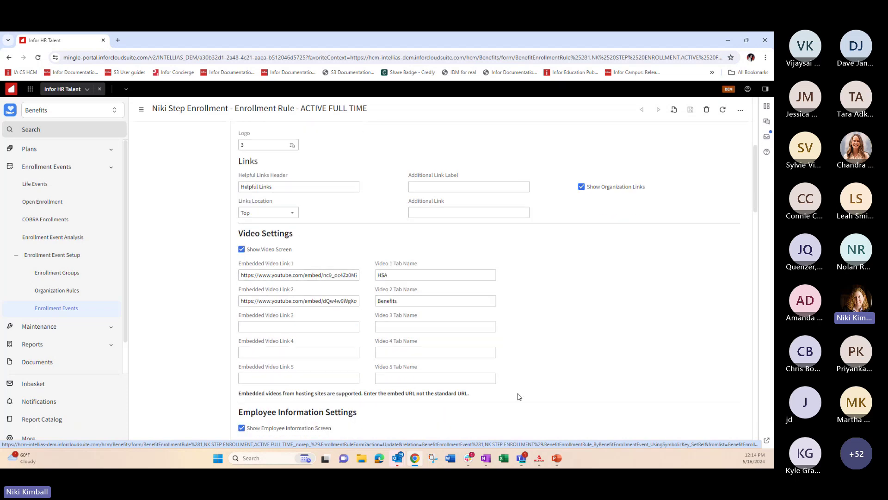
pyautogui.click(309, 276)
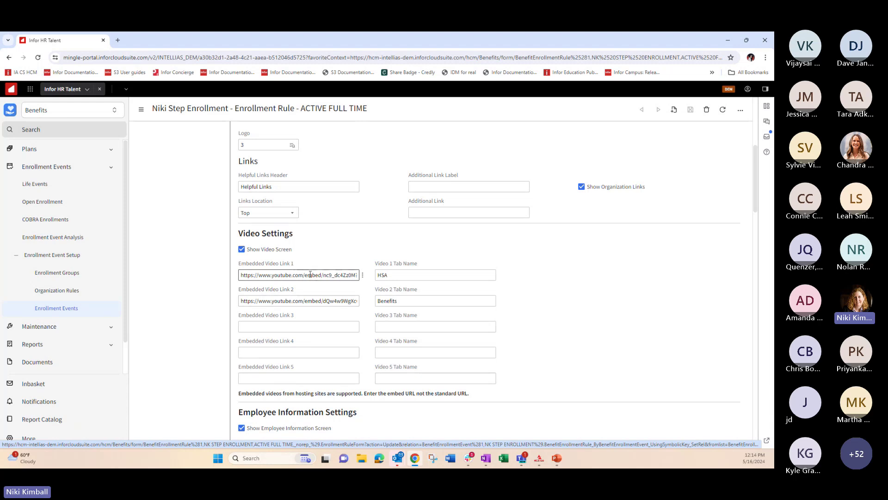
pyautogui.click(294, 299)
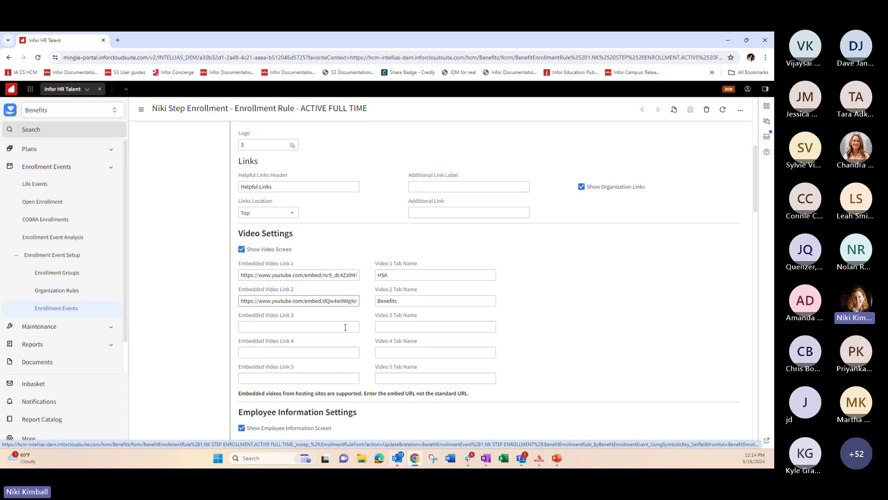
pyautogui.click(375, 359)
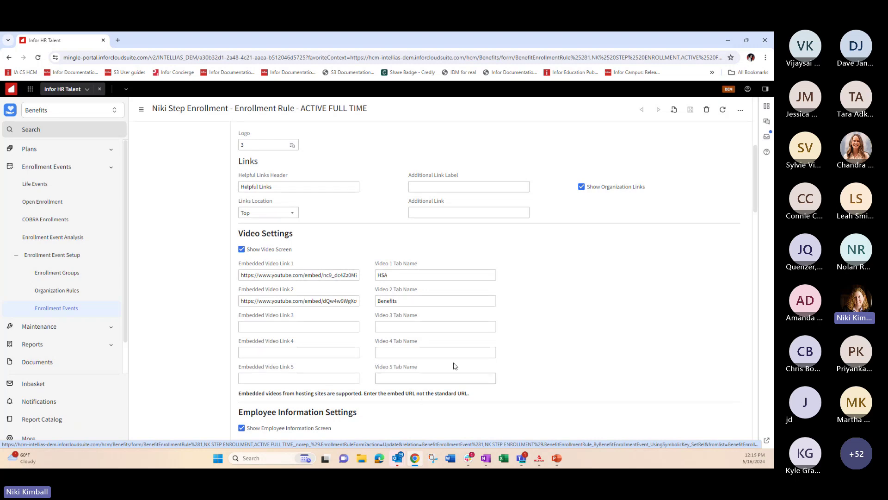
pyautogui.click(422, 364)
pyautogui.scroll(-3, 422, 366)
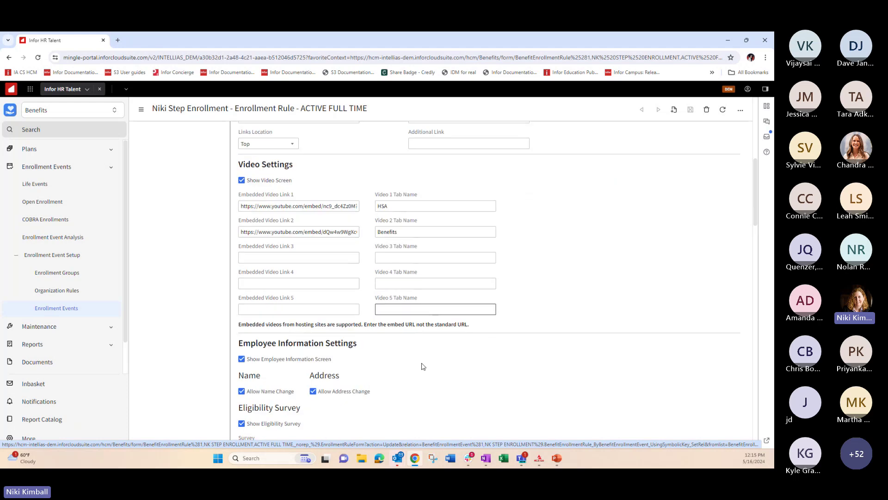
pyautogui.scroll(-1, 421, 367)
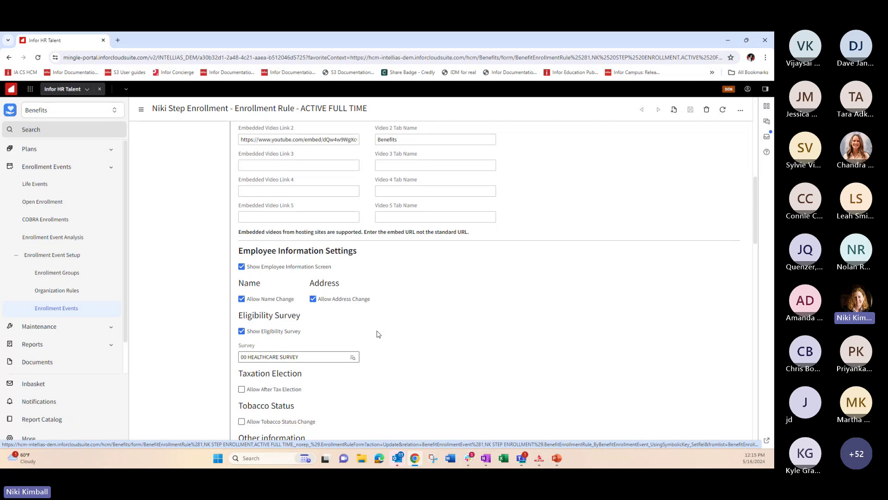
pyautogui.scroll(-2, 384, 335)
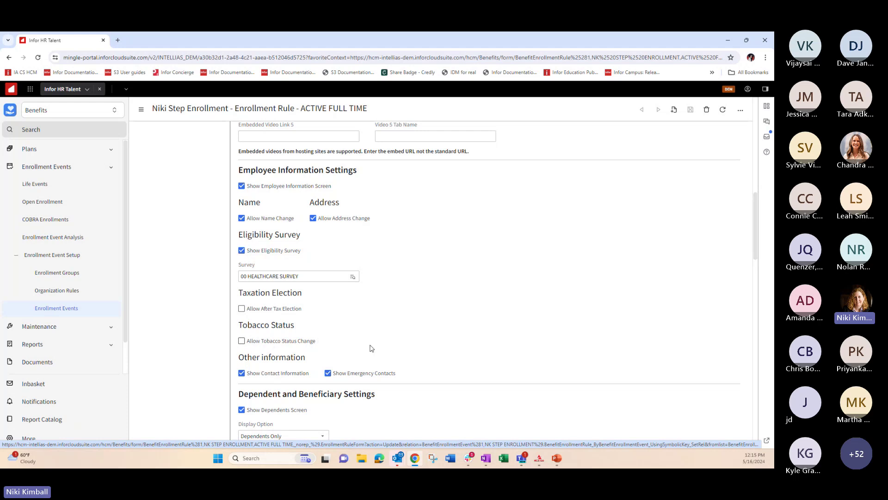
pyautogui.scroll(-1, 372, 348)
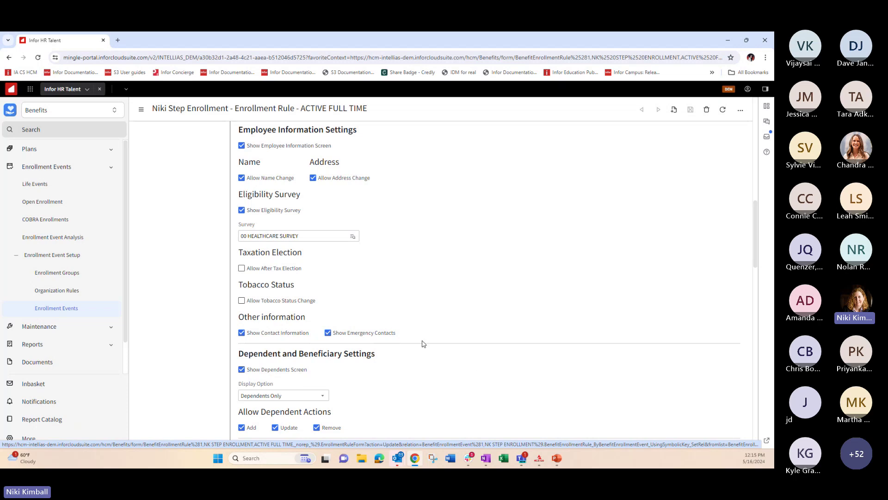
pyautogui.scroll(-1, 423, 343)
pyautogui.scroll(-2, 423, 343)
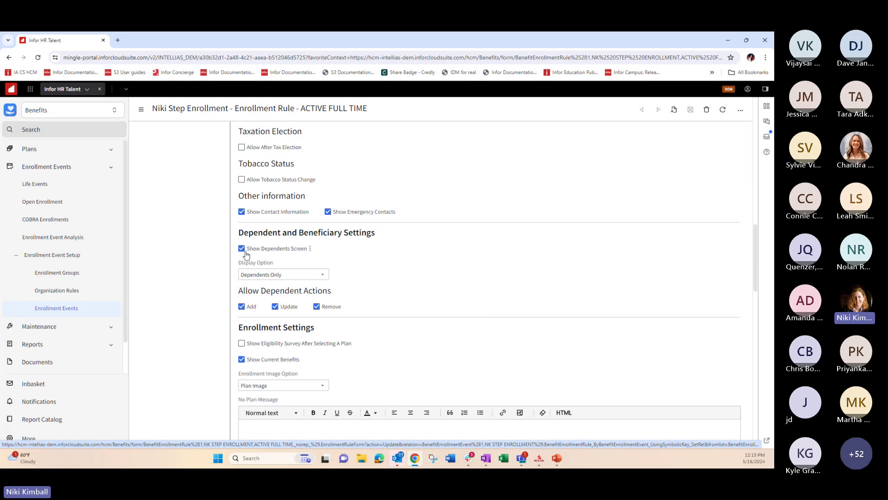
# Keep Dependents Only as the dependent display option and list the Electronic Signature Type choices
pyautogui.click(307, 276)
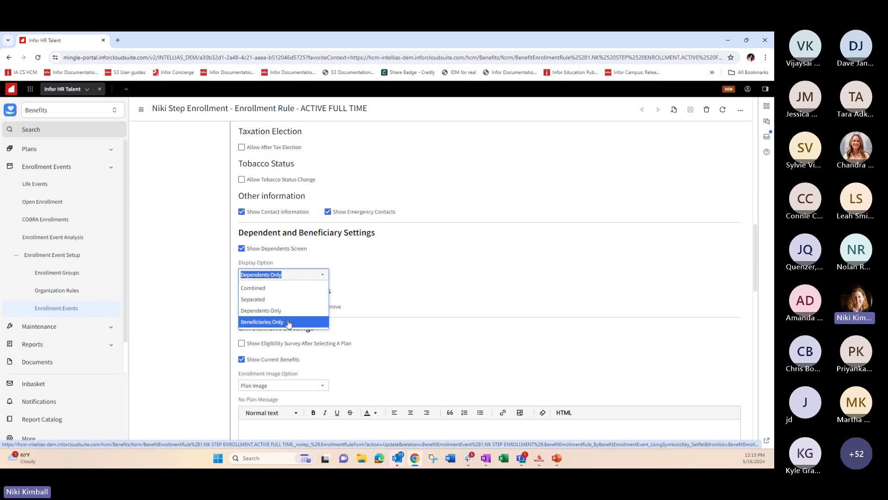
pyautogui.click(282, 314)
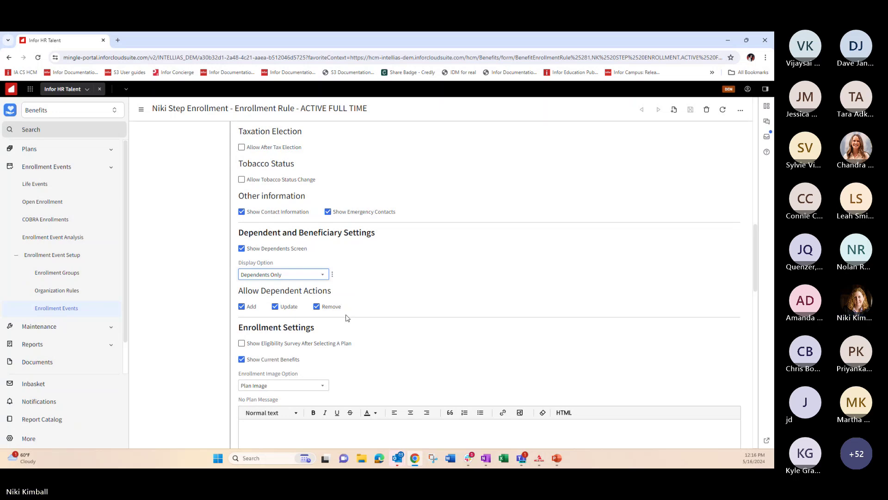
pyautogui.scroll(-2, 347, 318)
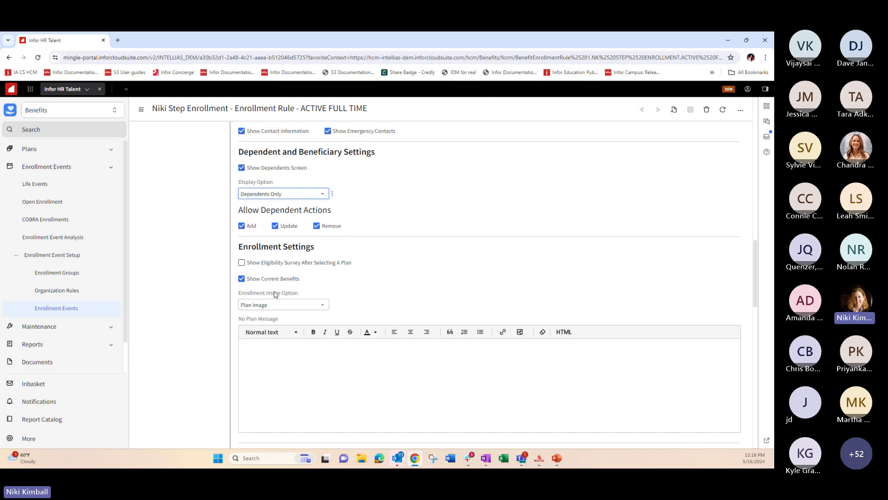
pyautogui.scroll(-3, 331, 287)
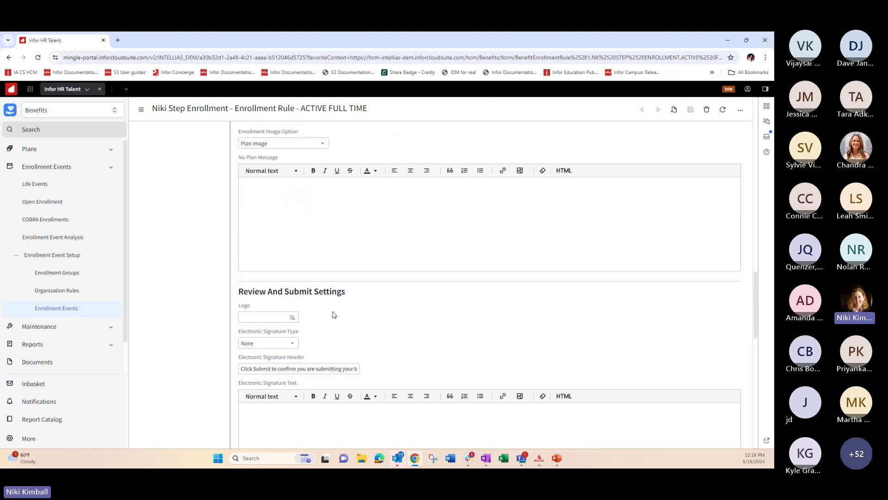
pyautogui.click(291, 344)
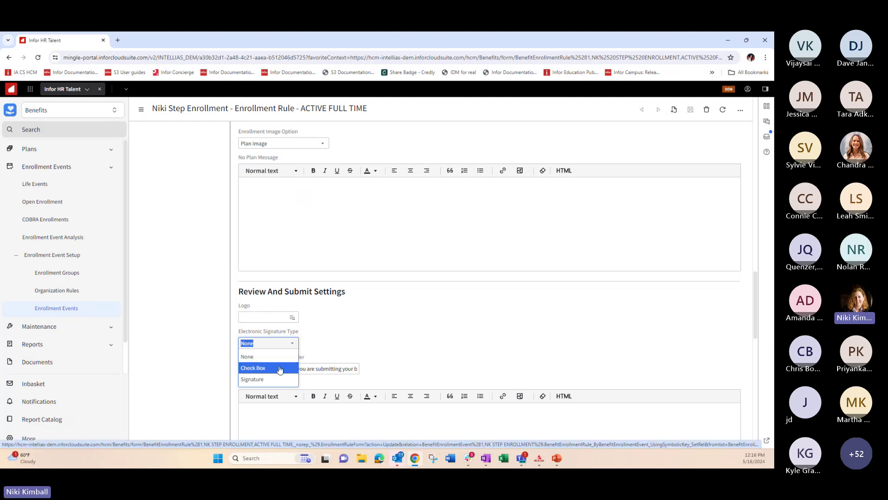
# Choose Check Box as the electronic signature type, then move down to the Messages section
pyautogui.click(279, 368)
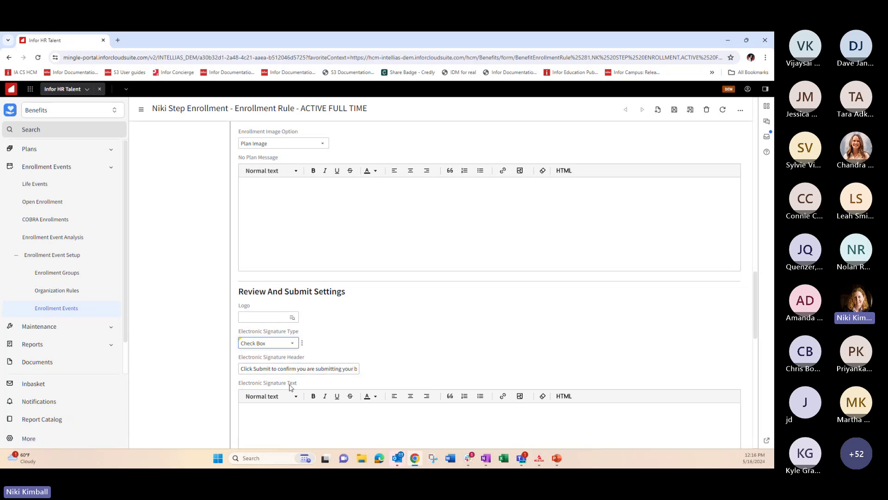
pyautogui.click(293, 416)
pyautogui.scroll(-2, 273, 320)
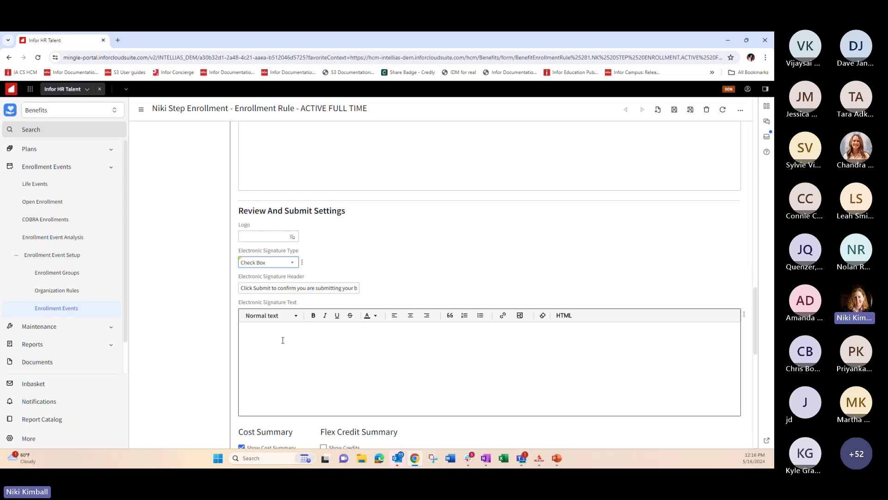
pyautogui.scroll(-3, 283, 340)
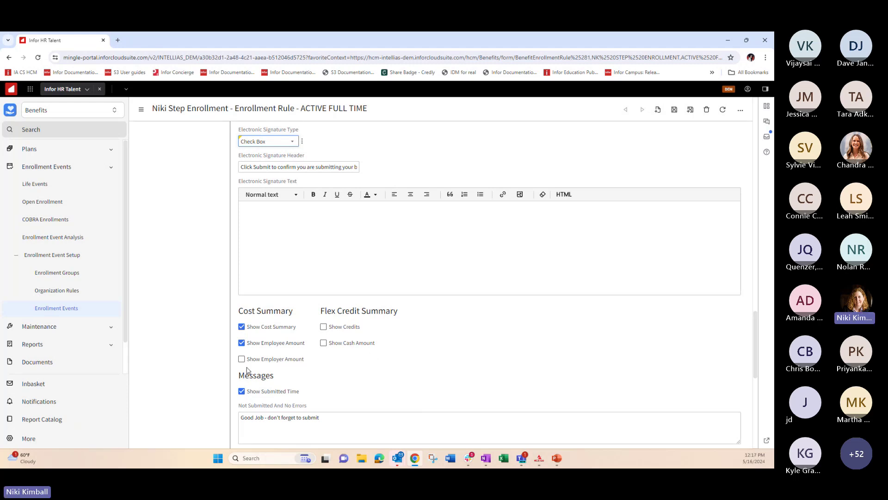
pyautogui.scroll(-2, 239, 408)
pyautogui.click(240, 343)
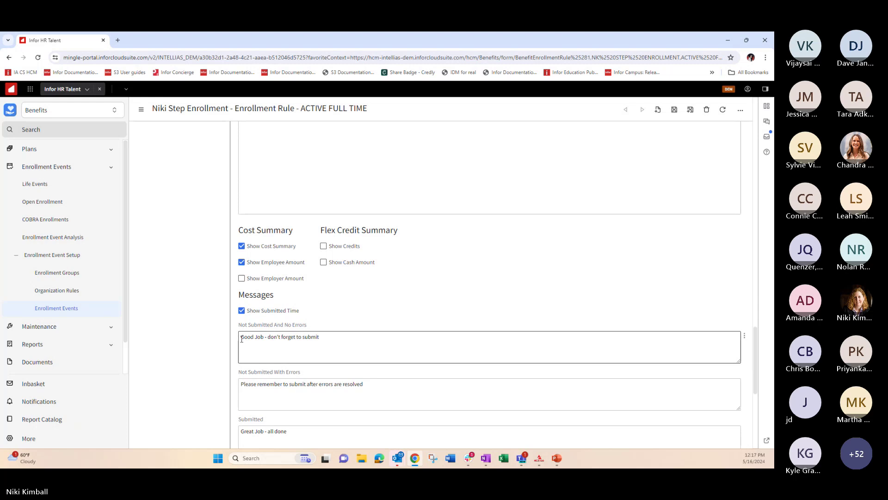
pyautogui.scroll(-1, 235, 352)
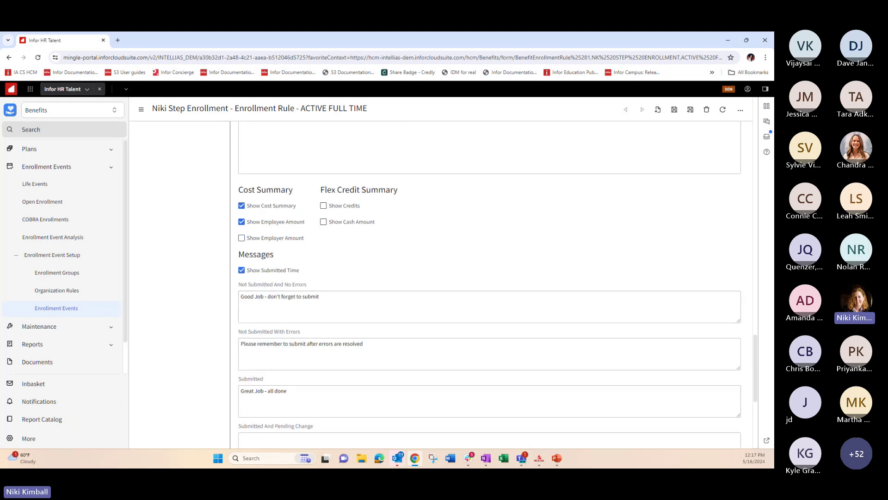
pyautogui.click(684, 317)
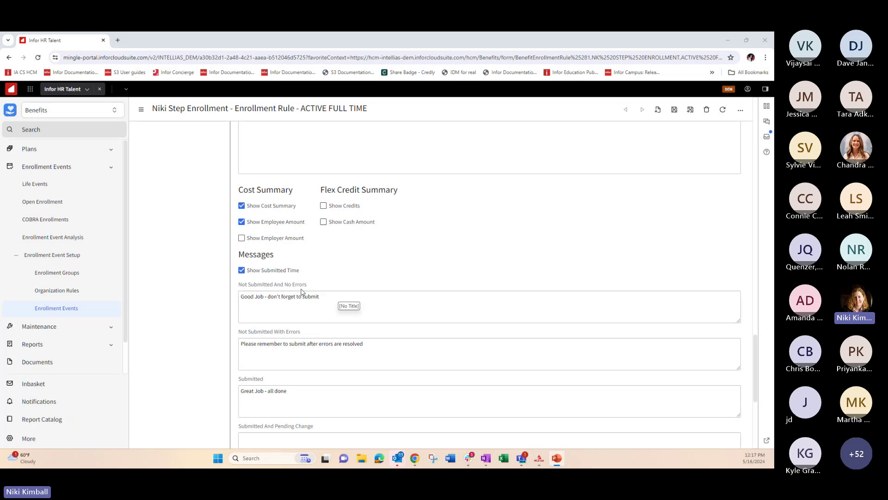
pyautogui.click(237, 340)
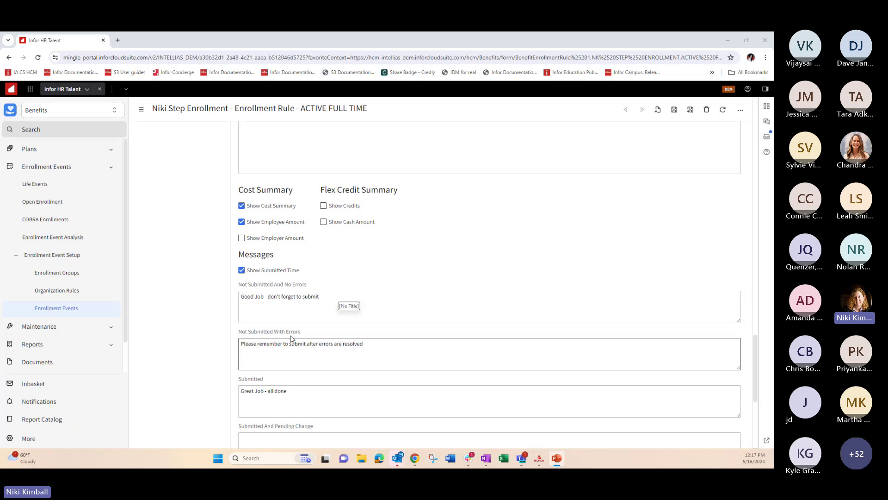
pyautogui.click(311, 396)
pyautogui.scroll(-3, 266, 407)
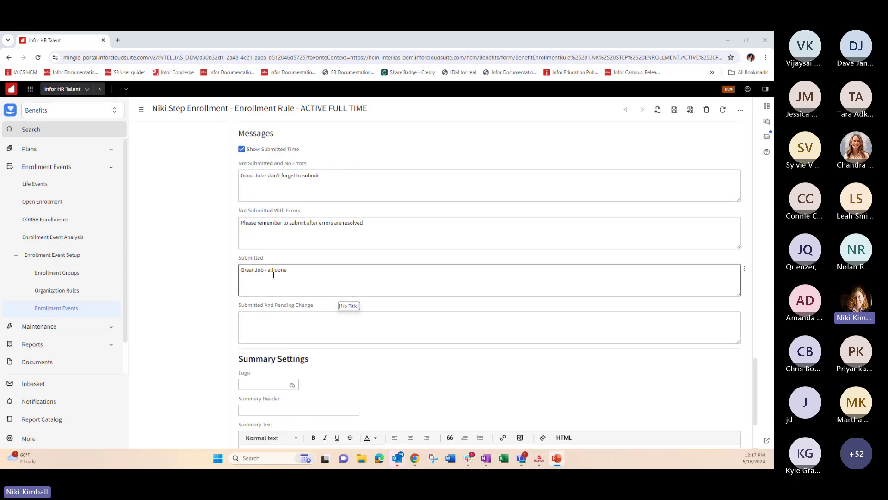
pyautogui.scroll(-2, 316, 283)
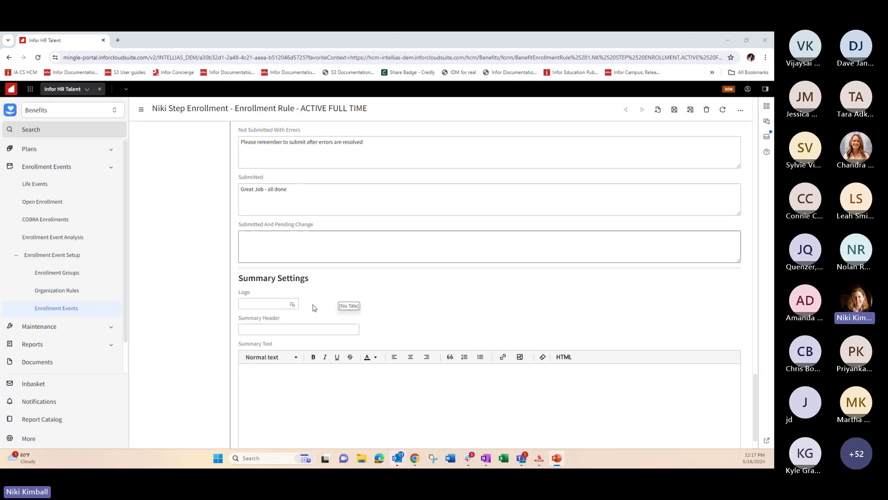
pyautogui.scroll(-1, 314, 308)
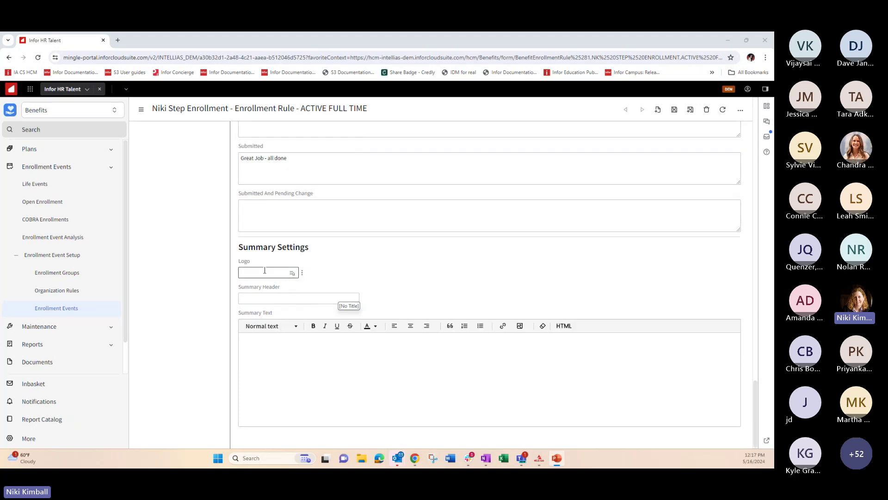
pyautogui.scroll(4, 289, 261)
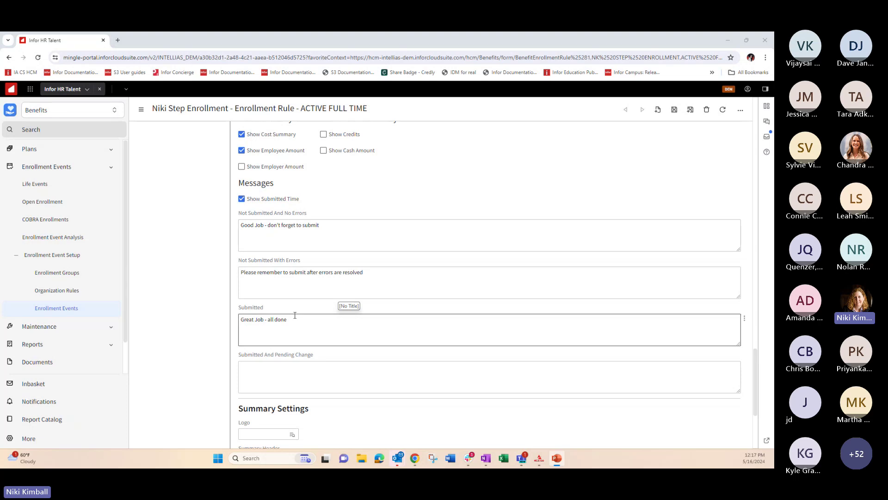
pyautogui.scroll(-4, 291, 314)
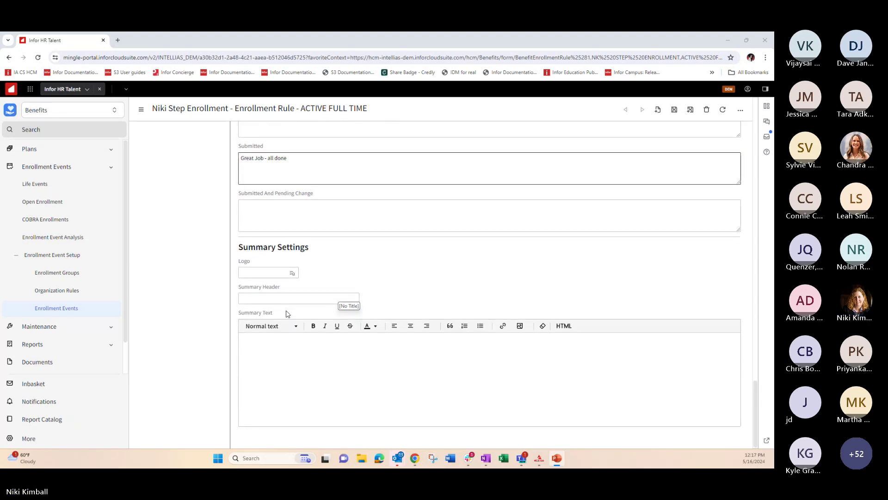
pyautogui.scroll(7, 287, 313)
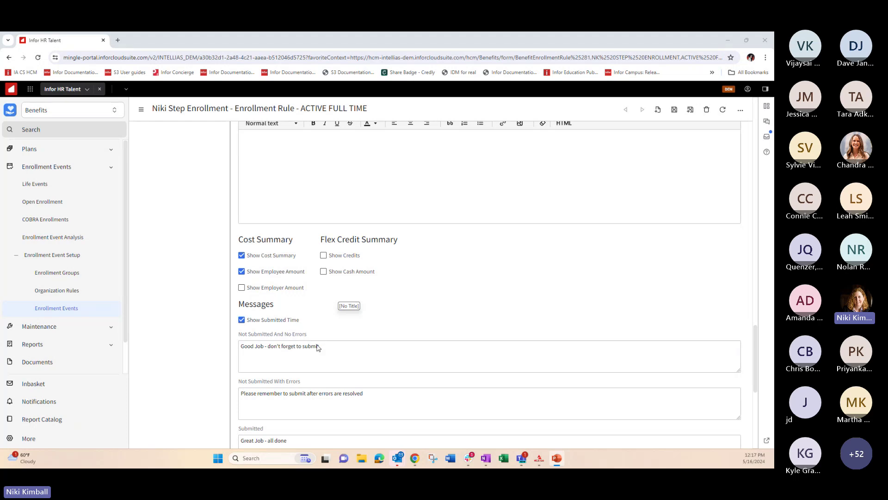
pyautogui.scroll(-1, 432, 325)
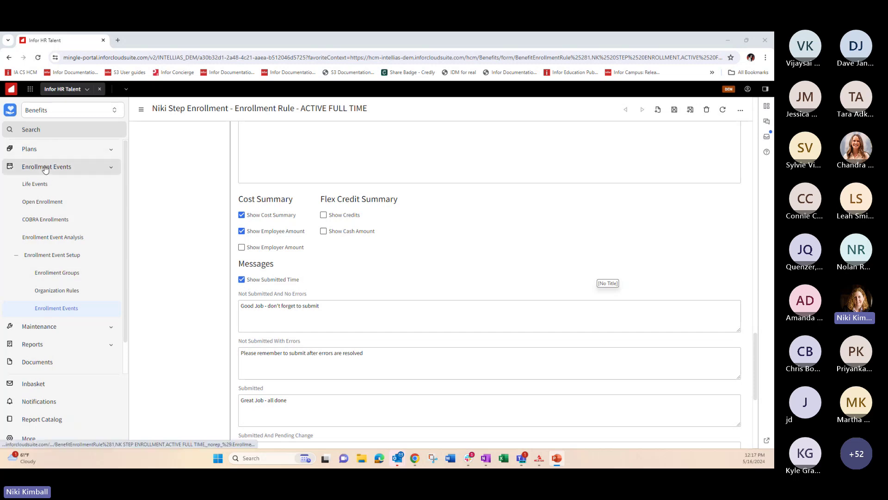
# Discard the unsaved rule changes and view the enrolled employee's introduction page from All Enrollments
pyautogui.click(40, 202)
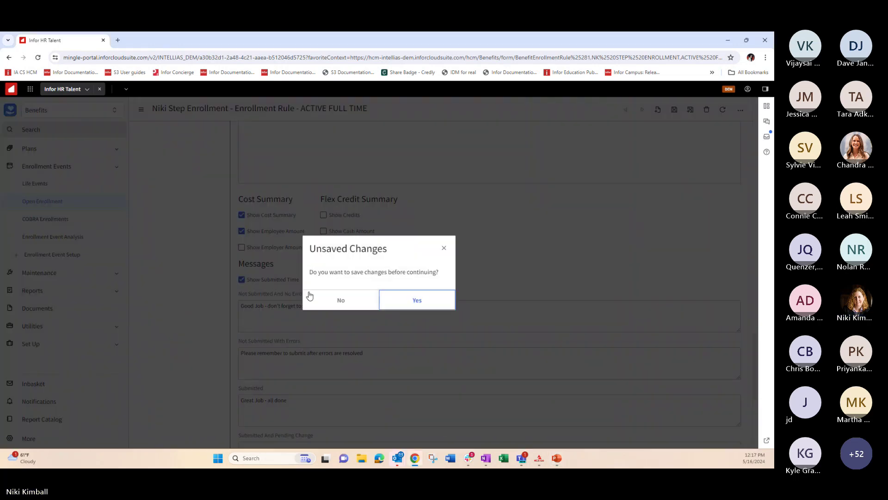
pyautogui.click(340, 301)
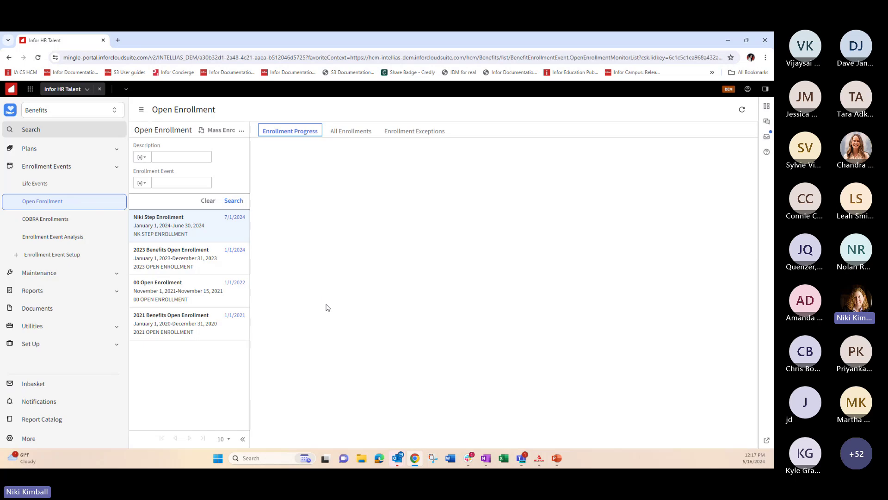
pyautogui.click(351, 133)
pyautogui.click(329, 190)
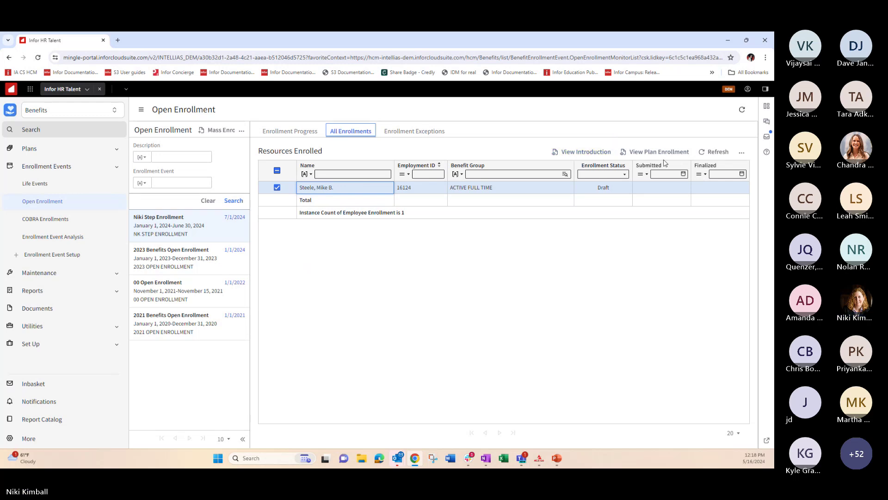
pyautogui.click(592, 152)
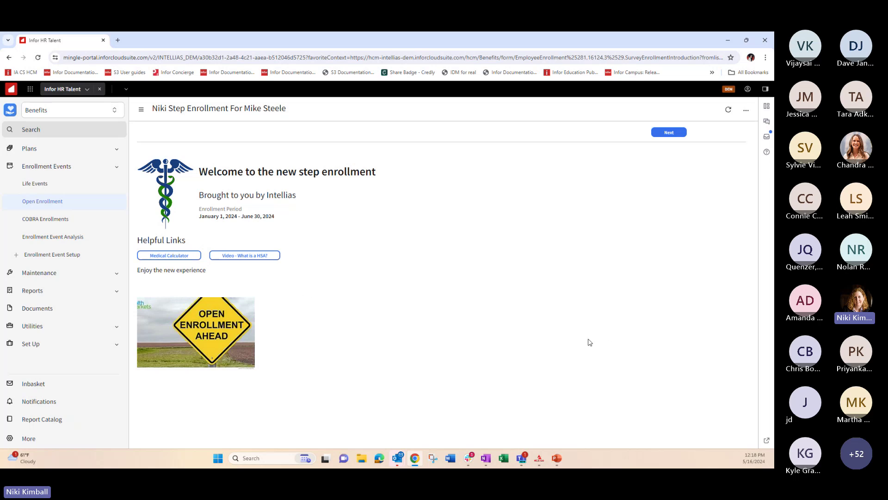
# Look at the Benefits and HSA enrollment videos, then continue to the employee information step
pyautogui.click(663, 133)
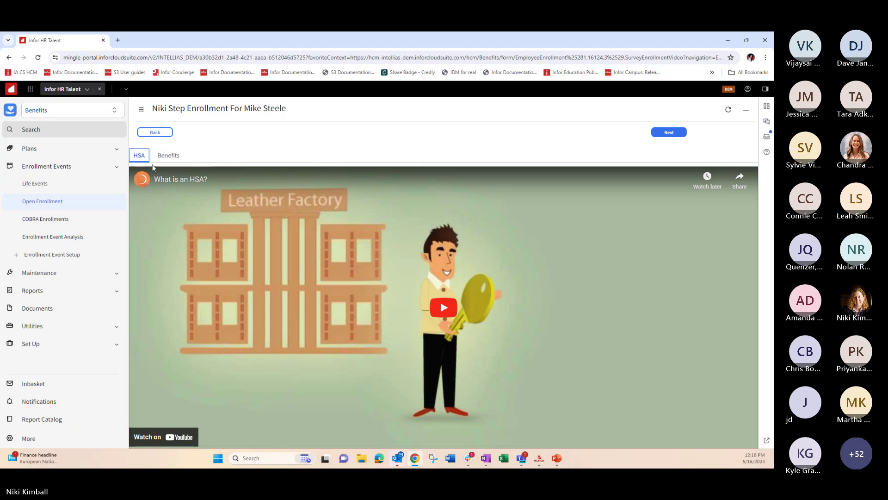
pyautogui.click(167, 155)
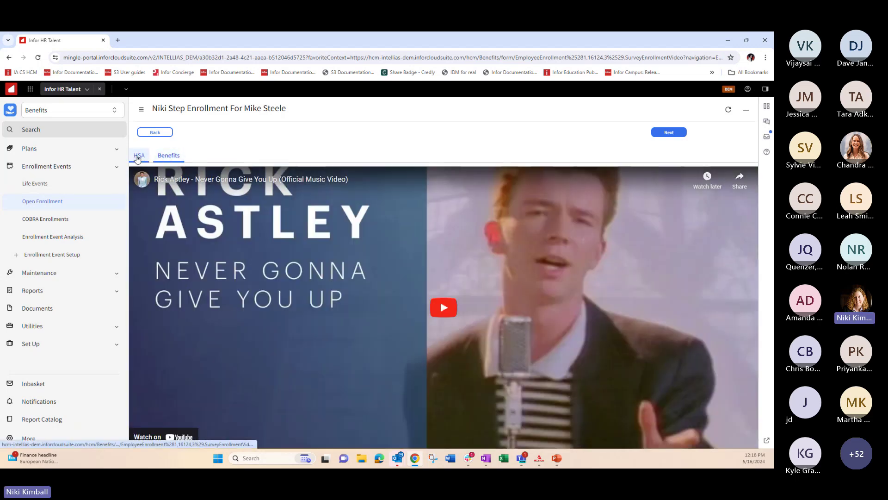
pyautogui.click(137, 157)
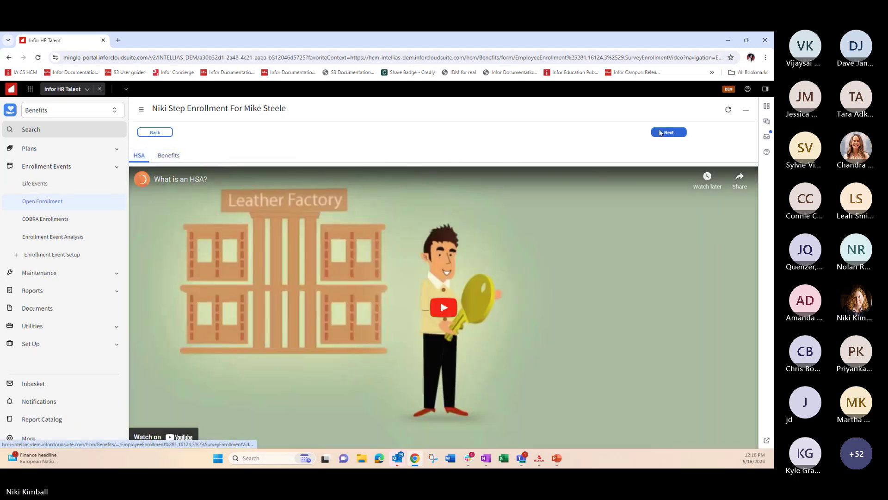
pyautogui.click(660, 133)
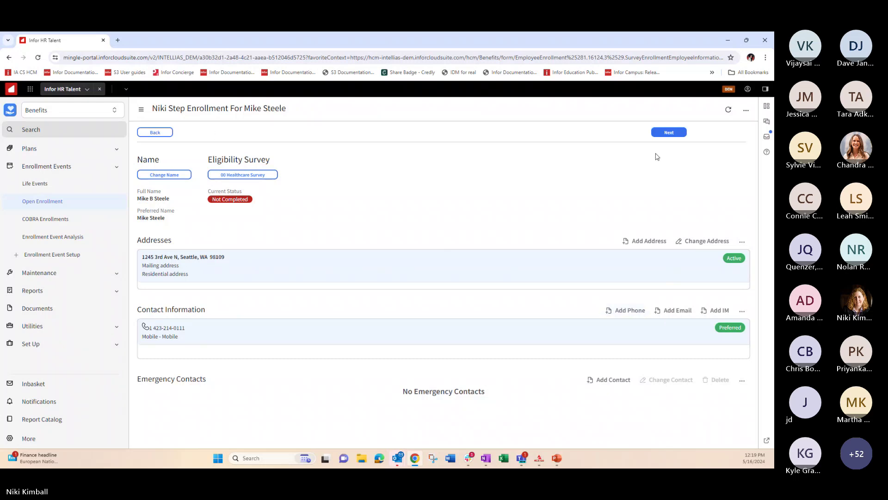
# Continue through the Dependents step and start enrolling, reaching the 00 Health Plans choices
pyautogui.click(666, 133)
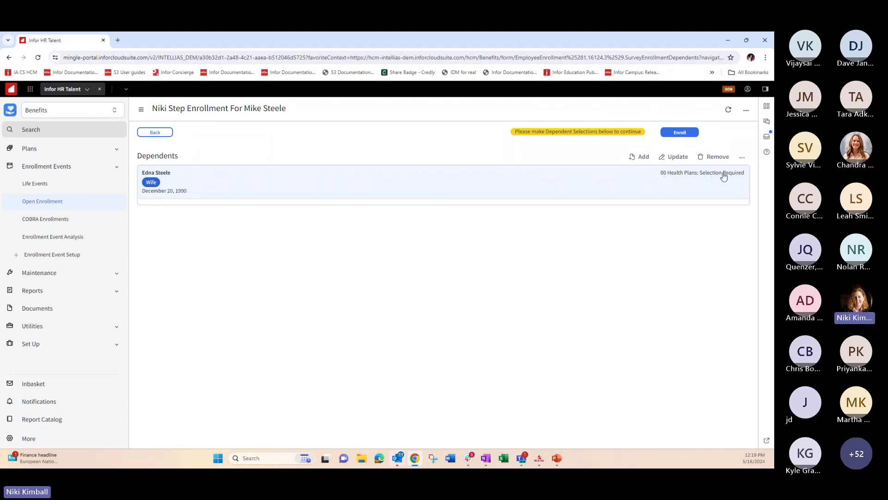
pyautogui.click(686, 134)
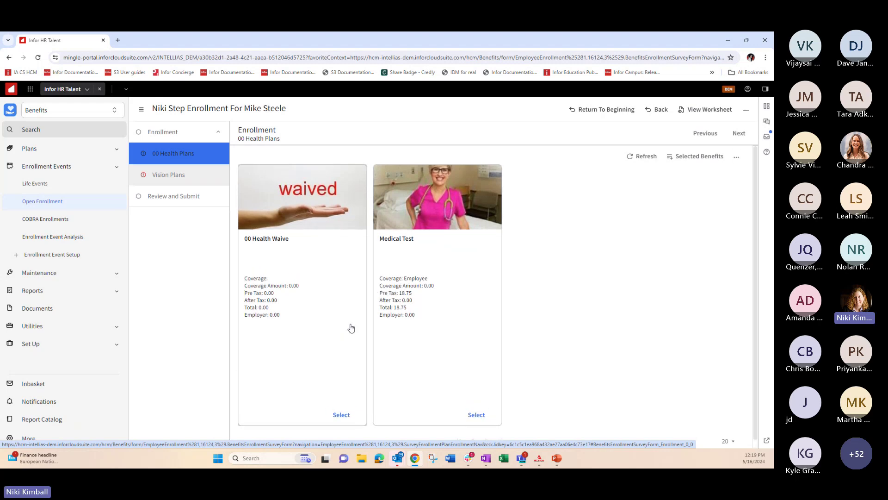
# Check the Vision Plans and Review and Submit steps, then select the Medical Test health plan
pyautogui.click(182, 179)
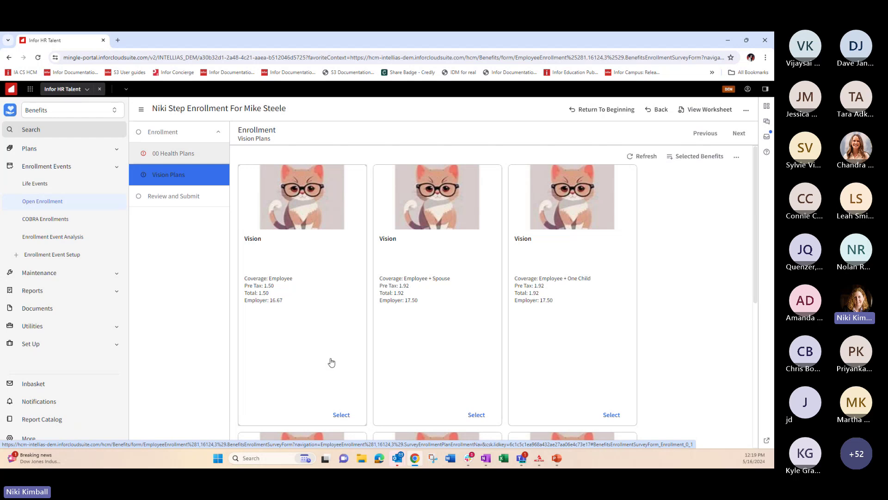
pyautogui.click(158, 154)
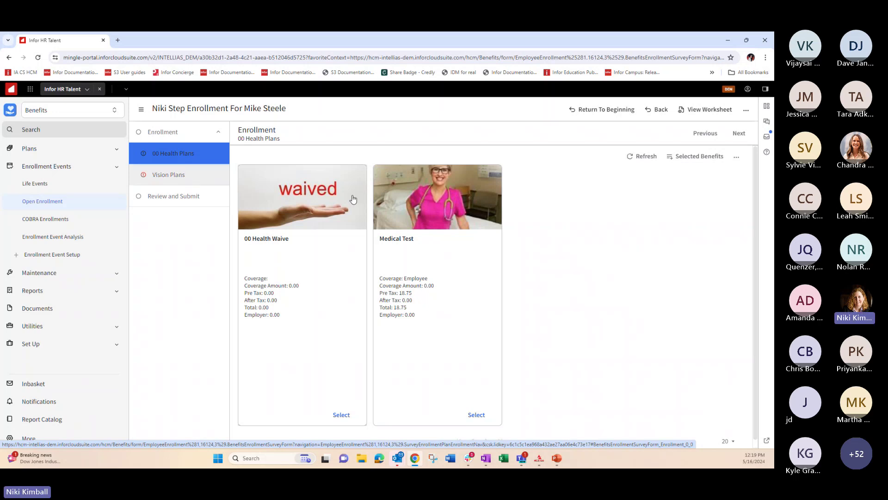
pyautogui.click(167, 134)
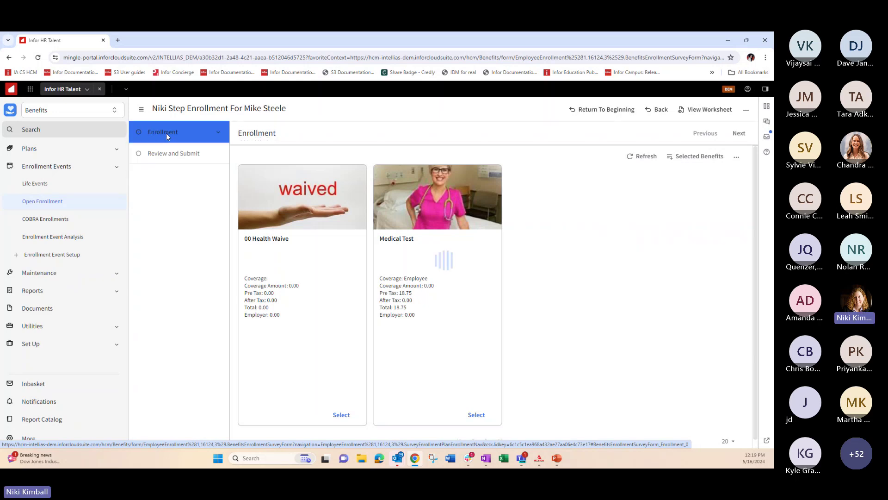
pyautogui.click(162, 158)
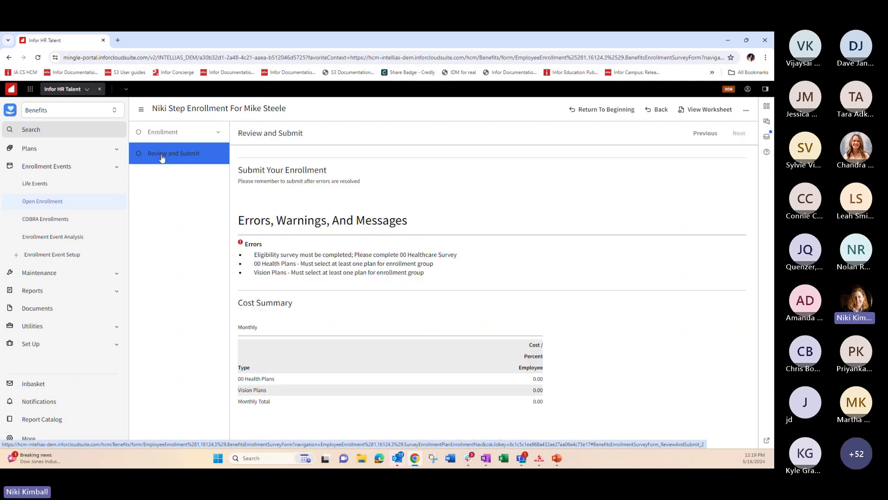
pyautogui.click(216, 133)
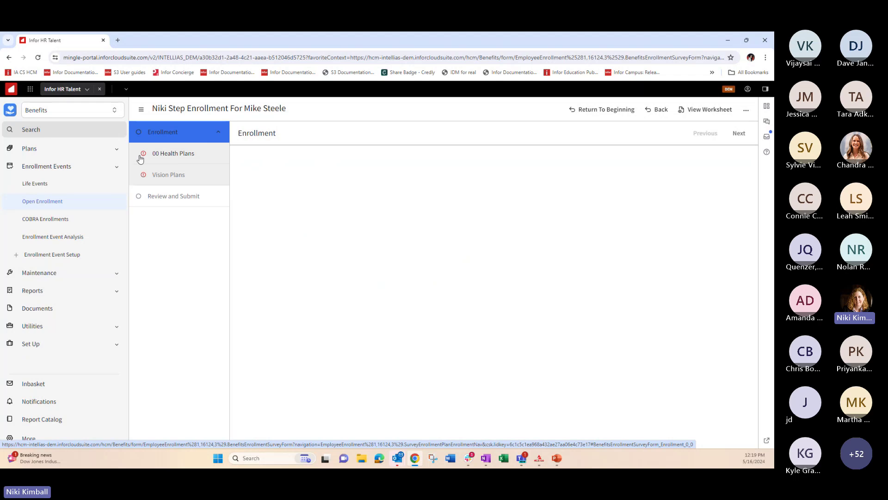
pyautogui.click(180, 153)
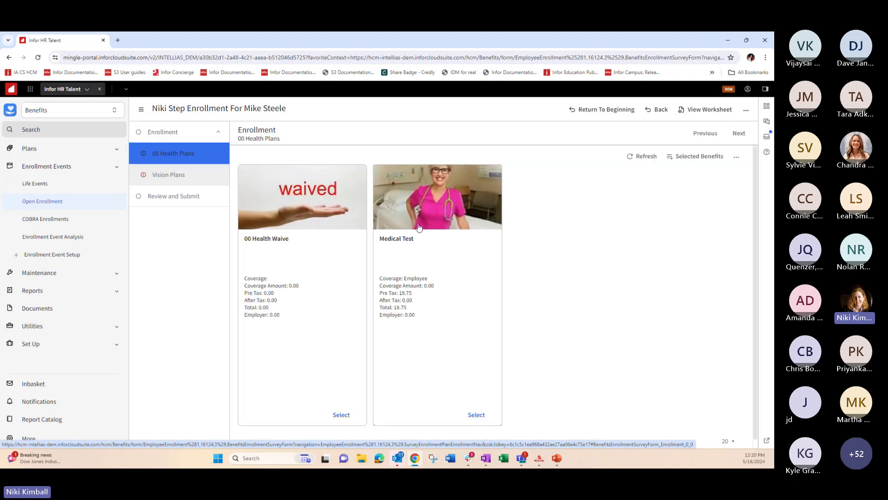
pyautogui.click(476, 414)
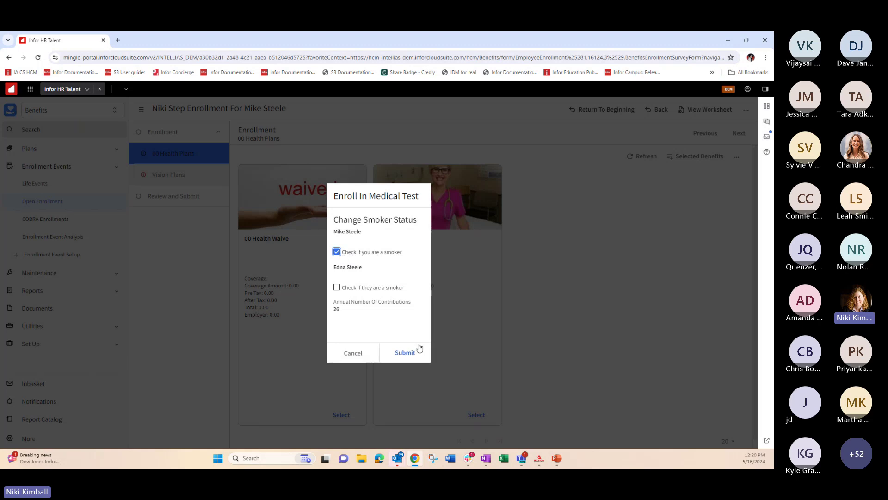
# Enroll in Medical Test as a non-smoker and check the Selected Benefits summary
pyautogui.click(336, 251)
pyautogui.click(405, 354)
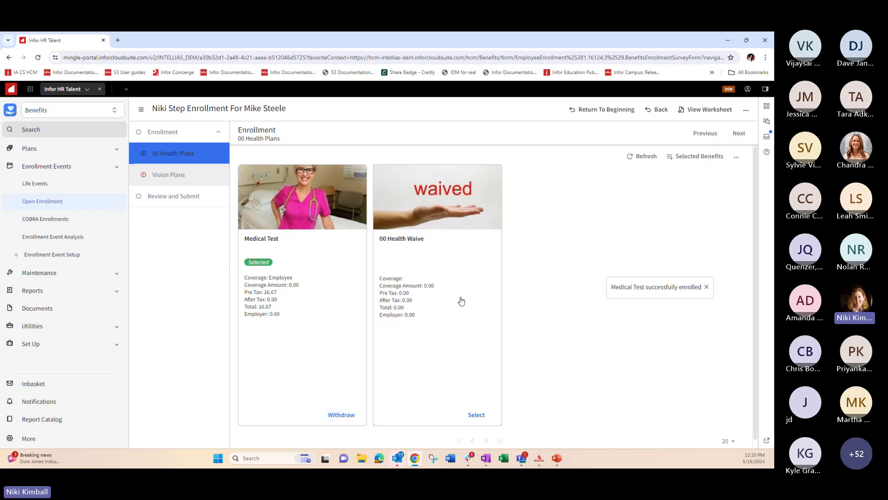
pyautogui.click(681, 158)
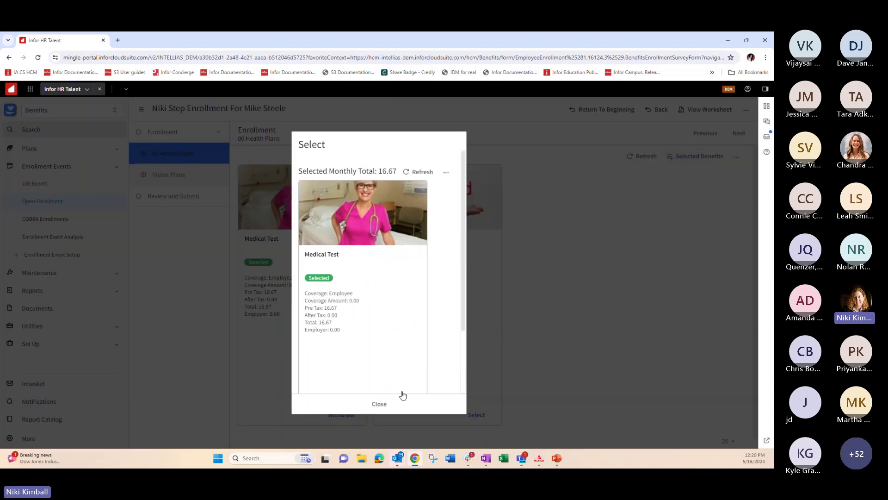
pyautogui.click(390, 409)
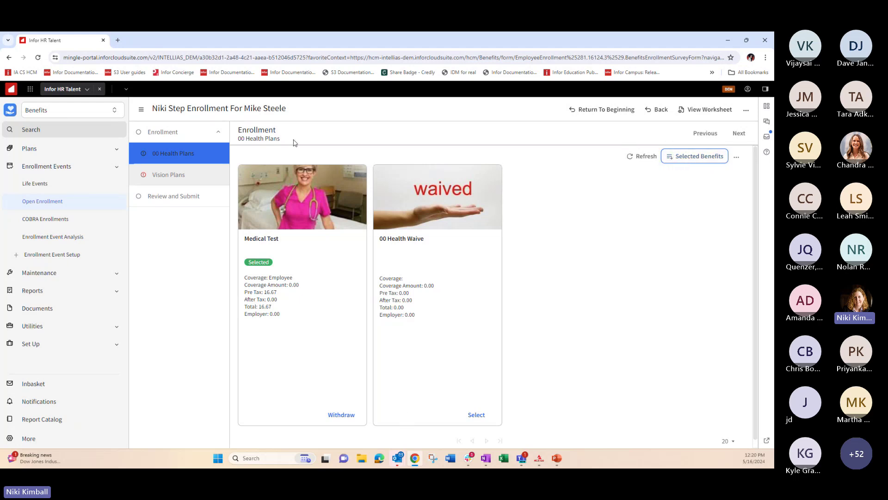
# Review the Family coverage vision plan details and enroll in that plan
pyautogui.click(175, 178)
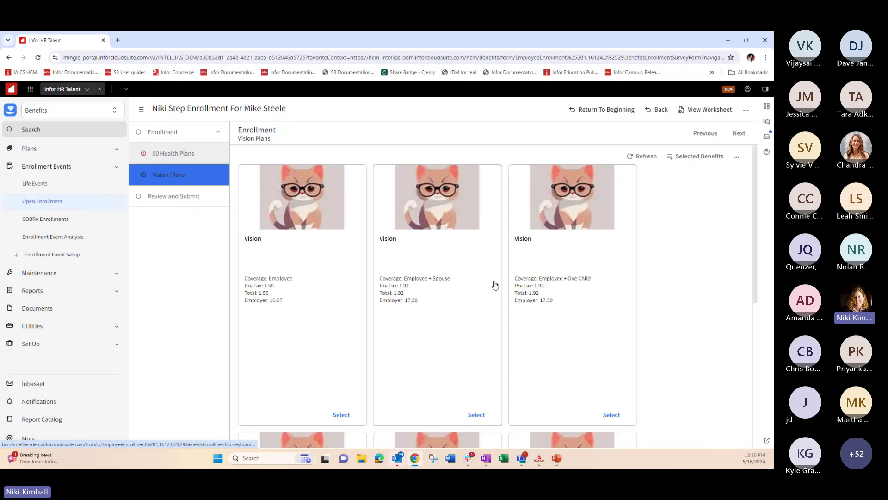
pyautogui.scroll(-2, 444, 348)
pyautogui.scroll(-3, 377, 386)
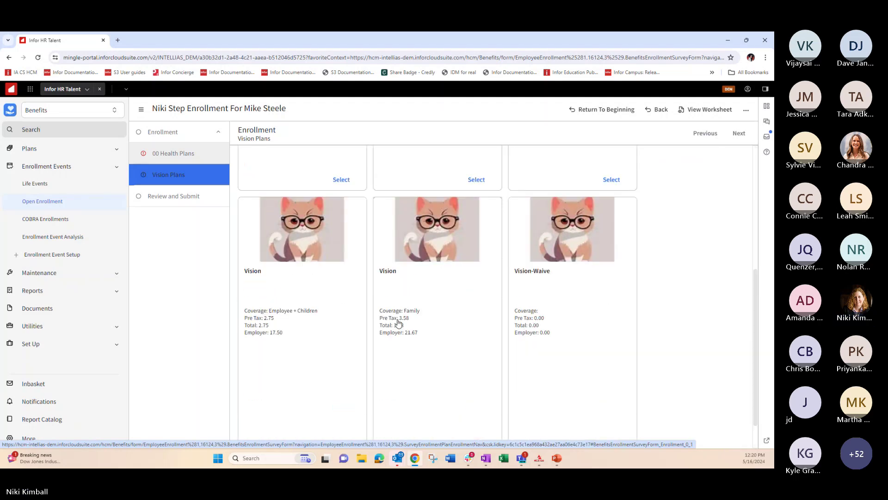
pyautogui.click(440, 347)
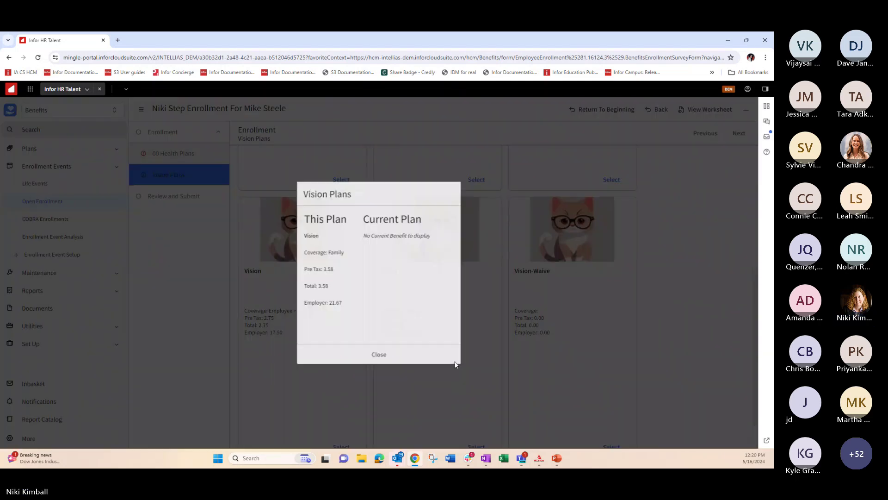
pyautogui.click(388, 357)
pyautogui.scroll(-1, 436, 359)
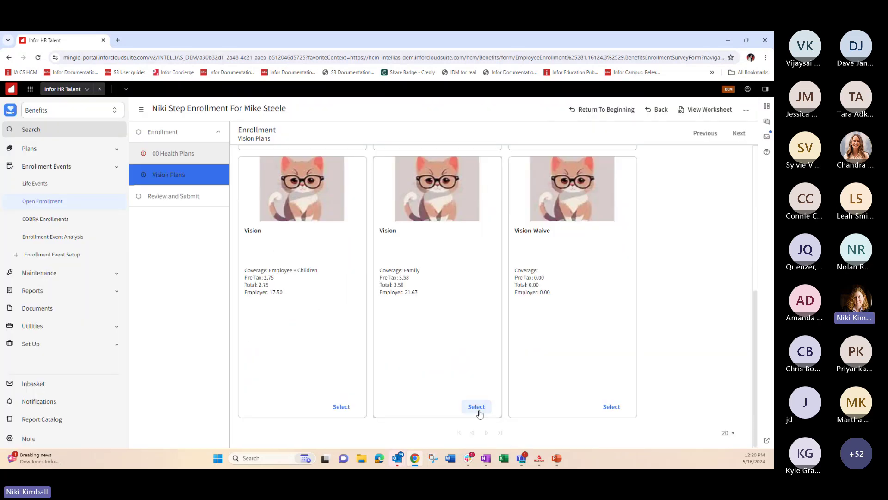
pyautogui.click(478, 410)
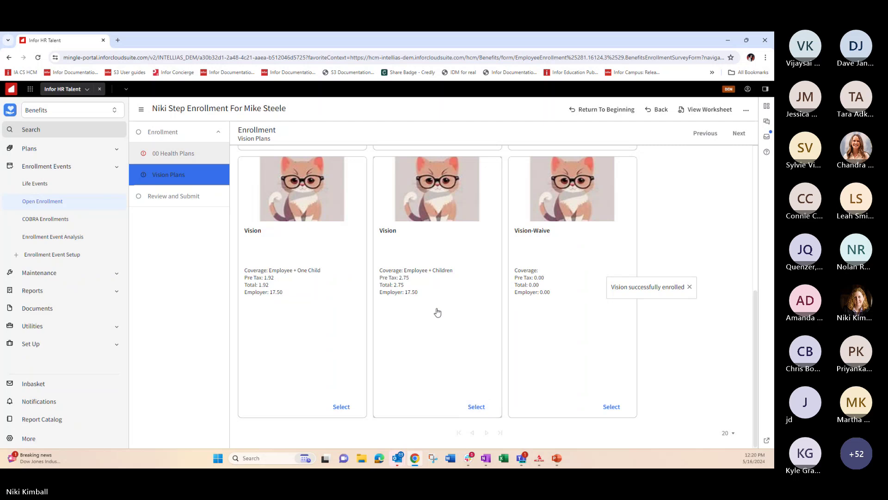
pyautogui.scroll(4, 451, 319)
pyautogui.scroll(-4, 460, 322)
# Advance from Vision Plans to the review step showing remaining errors and a 20.25 monthly total
pyautogui.click(739, 133)
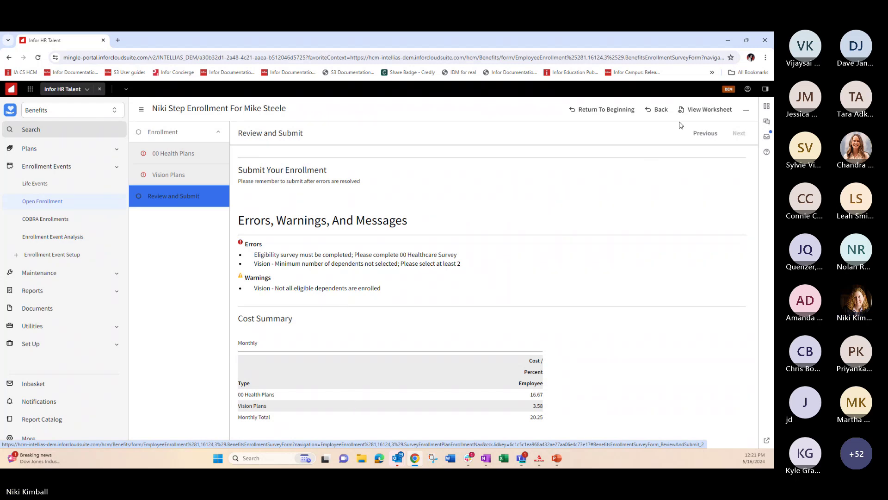
# View the enrollment worksheet PDF in a new tab, then return to the benefits review step
pyautogui.click(696, 111)
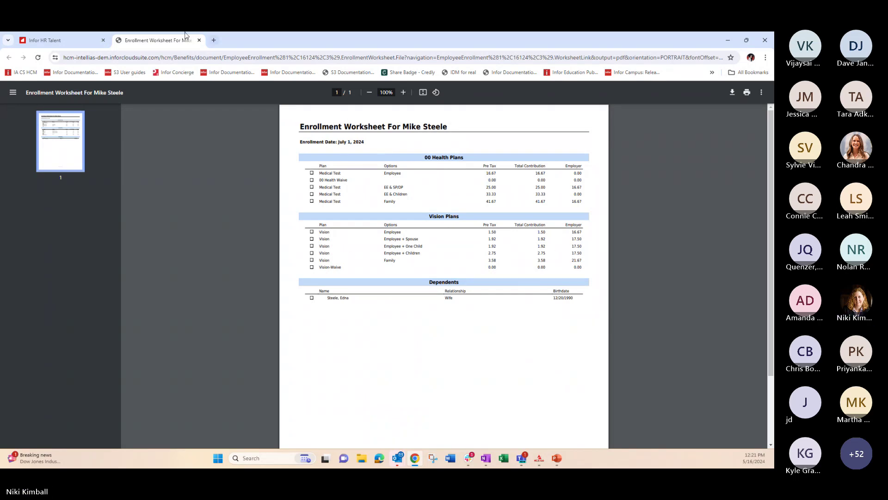
pyautogui.click(75, 41)
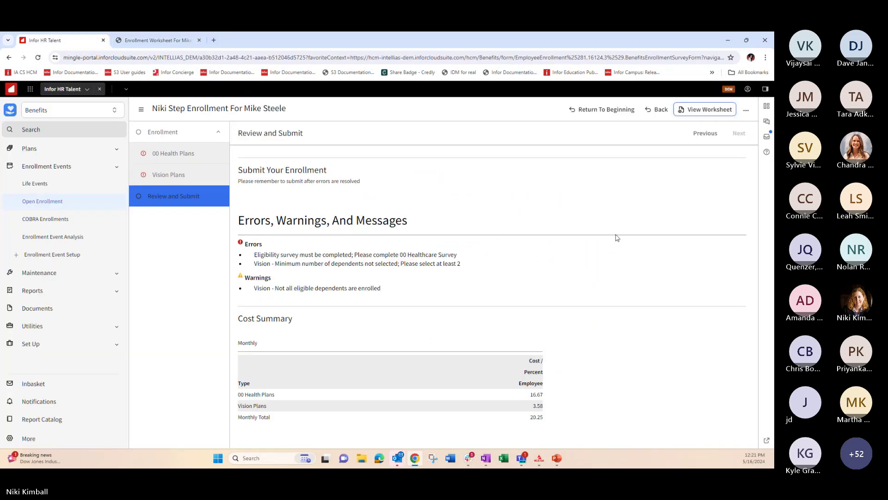
pyautogui.click(607, 113)
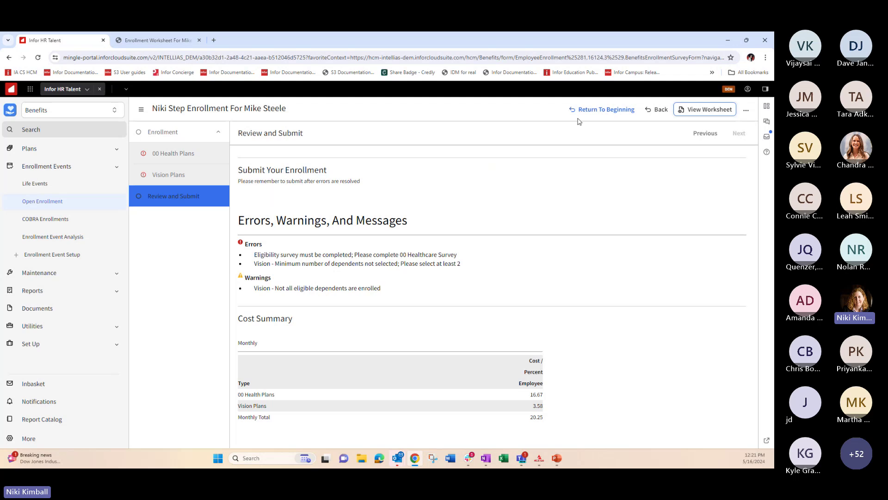
# Restart the enrollment, step past the welcome and HSA video pages, then back to employee information
pyautogui.click(603, 113)
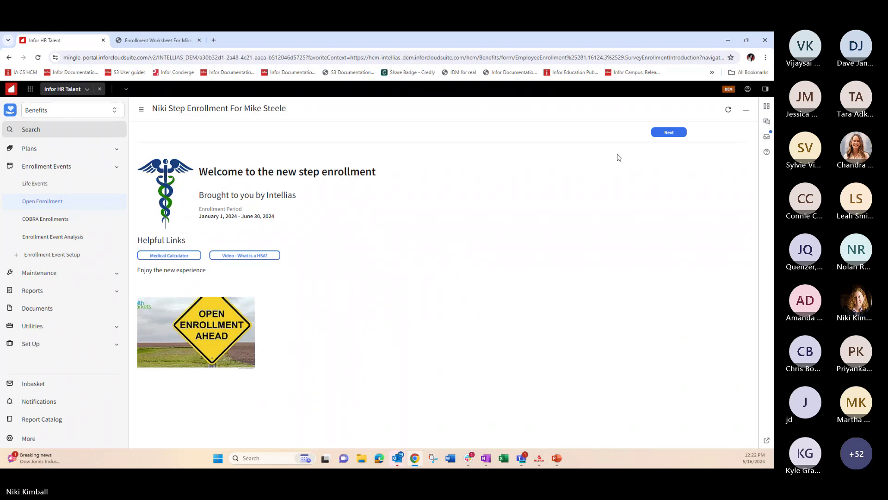
pyautogui.click(671, 132)
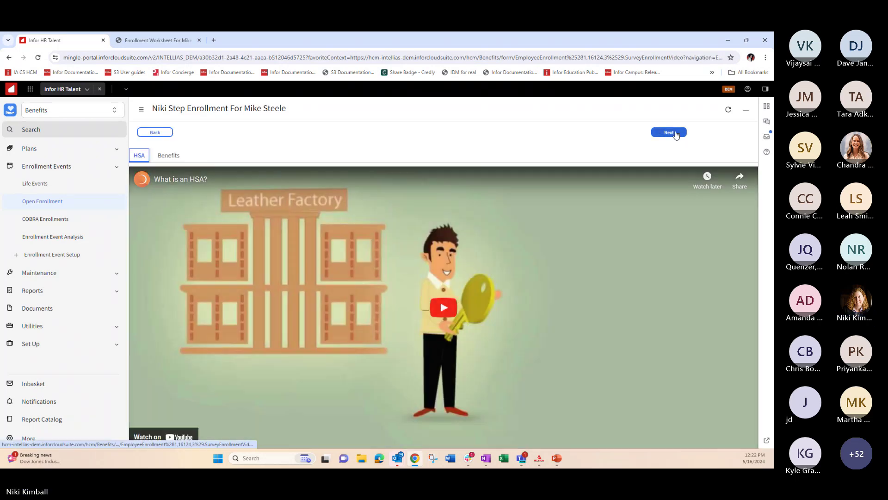
pyautogui.click(675, 133)
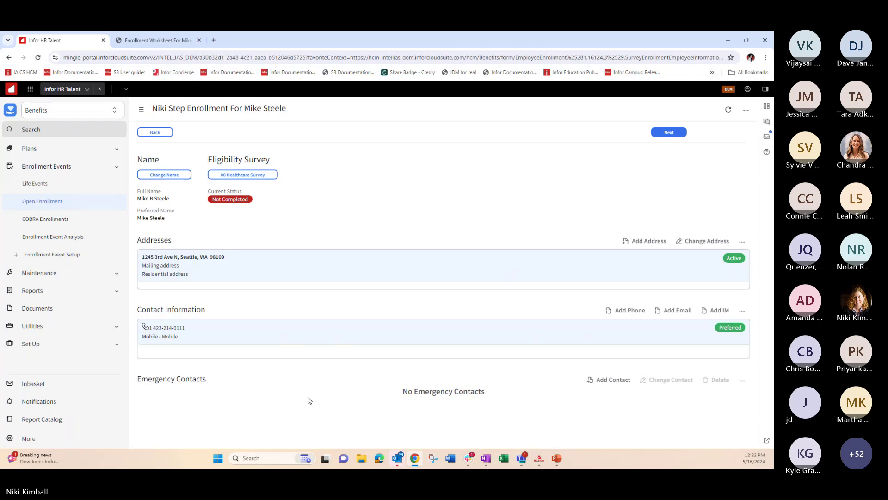
pyautogui.click(670, 135)
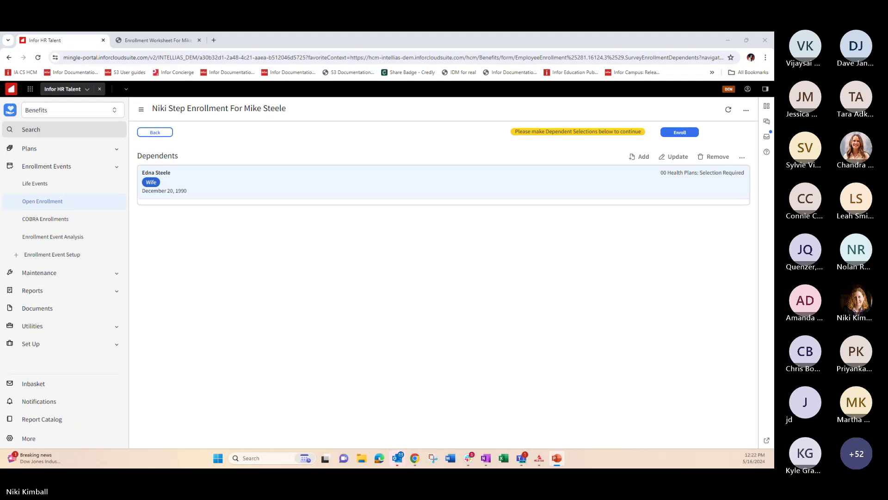
pyautogui.click(167, 133)
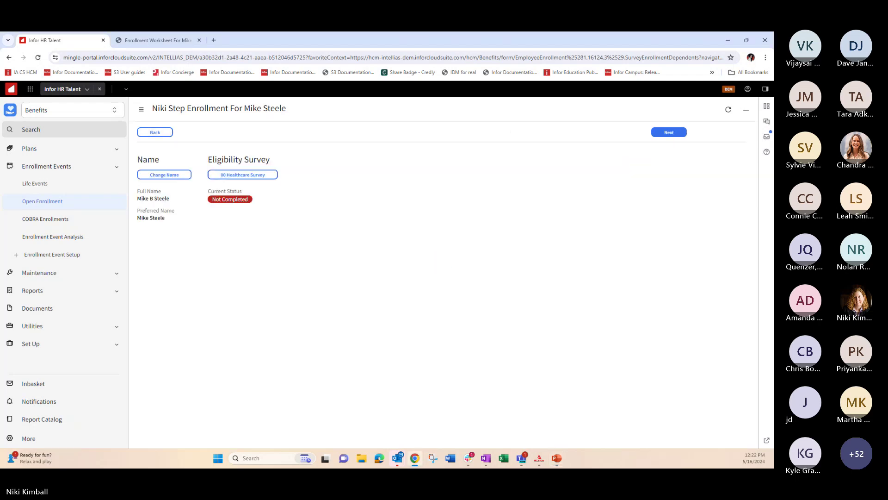
# Minimize the browser and e-mail message windows so the desktop shows
pyautogui.click(556, 458)
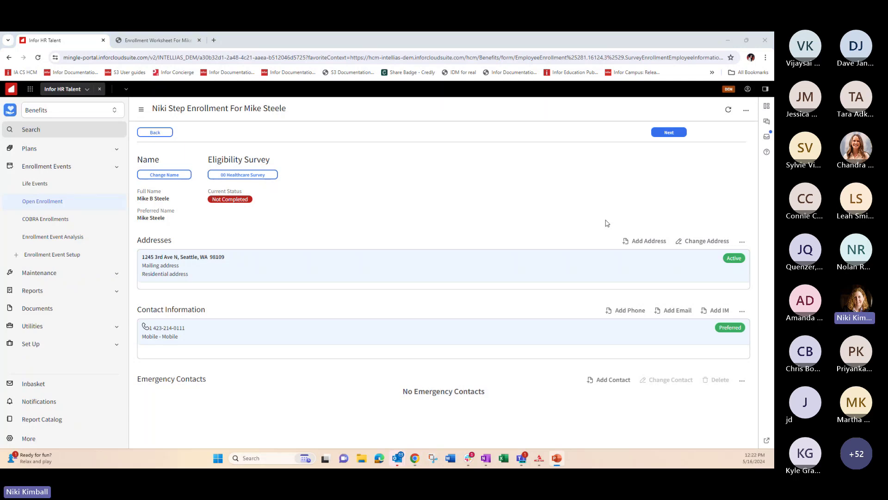
pyautogui.click(729, 41)
pyautogui.click(702, 109)
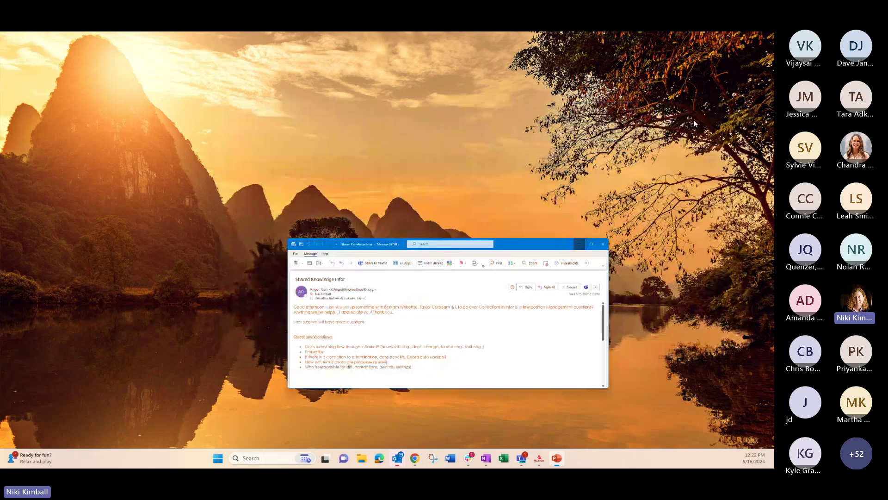
pyautogui.click(557, 458)
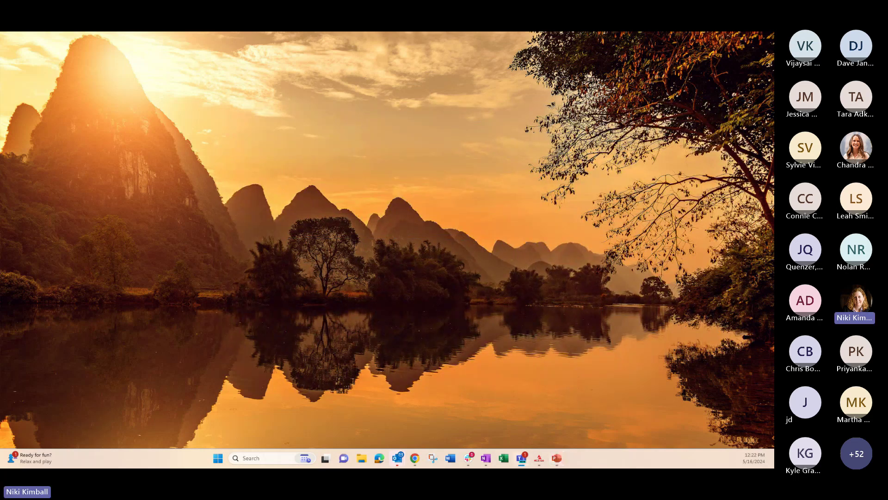
pyautogui.click(557, 458)
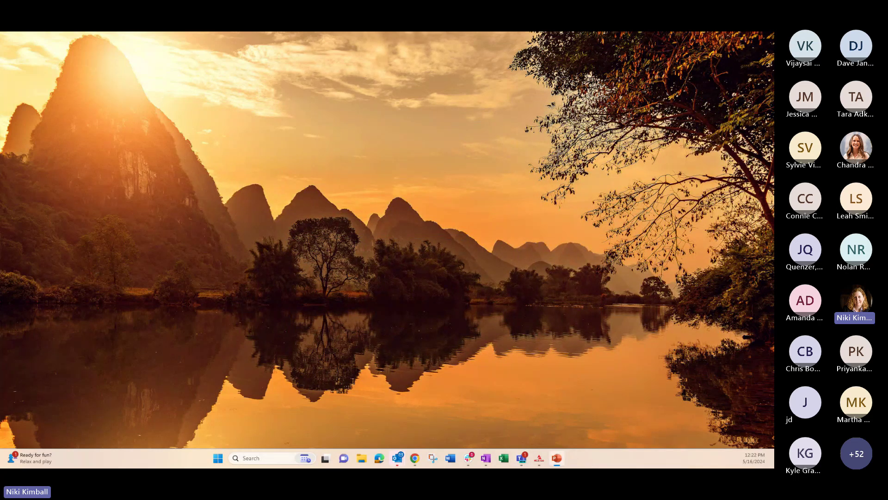
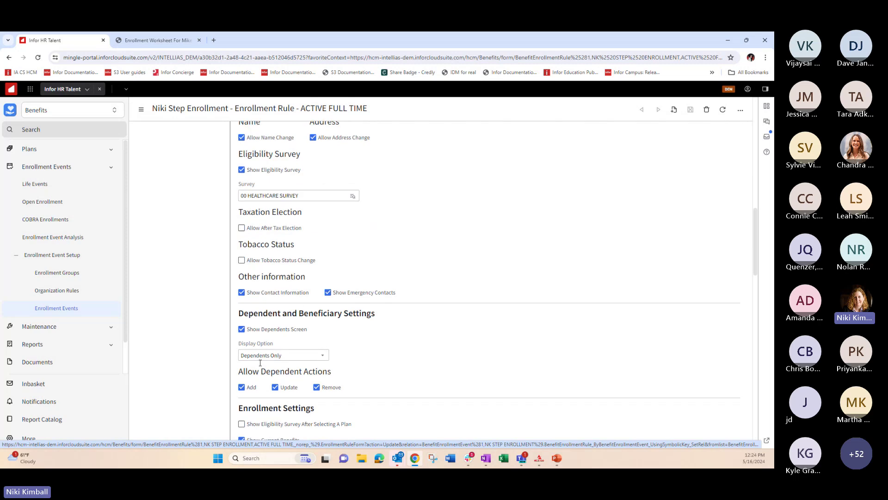
# Change the ACTIVE FULL TIME rule's dependent Display Option to Separated and save the rule
pyautogui.click(293, 357)
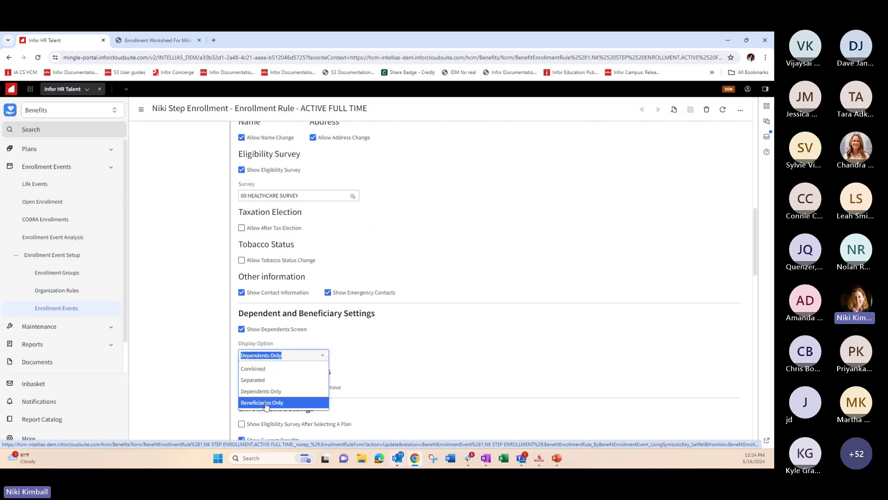
pyautogui.click(259, 380)
pyautogui.click(674, 109)
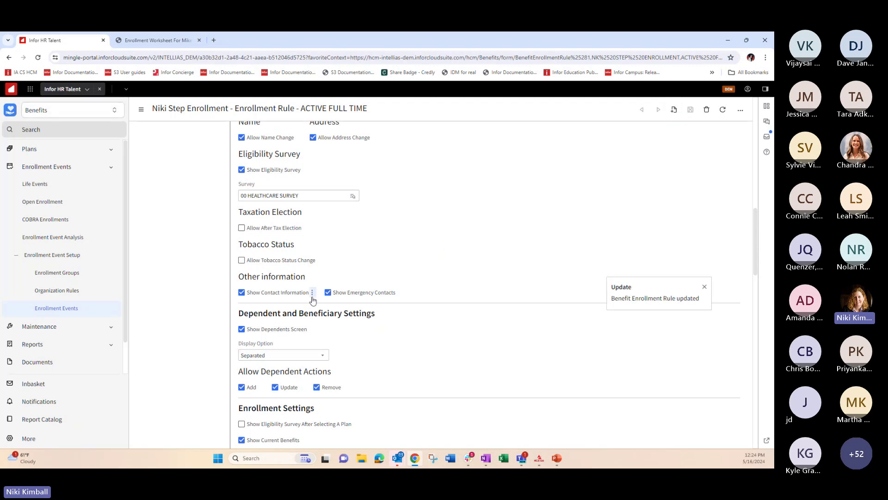
pyautogui.scroll(-1, 313, 300)
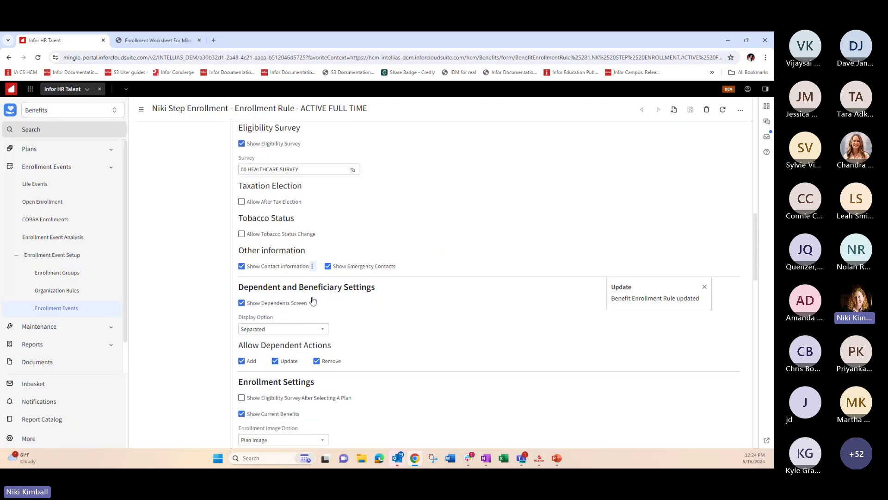
# Select the employee's row in All Enrollments, then bring up the Enrollment Events list under Enrollment Event Setup
pyautogui.click(52, 201)
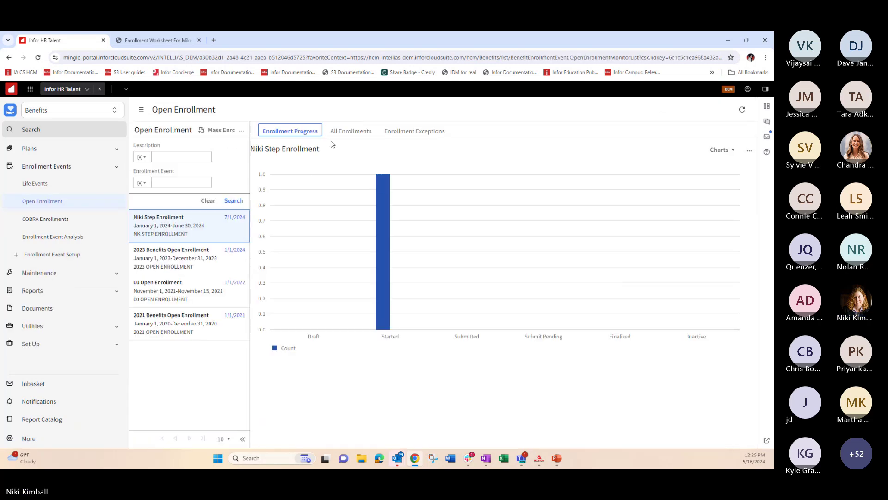
pyautogui.click(346, 131)
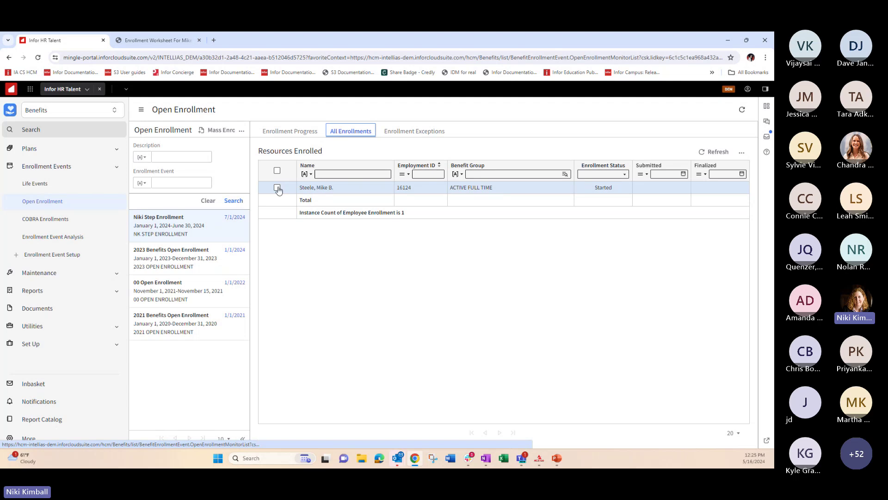
pyautogui.click(277, 188)
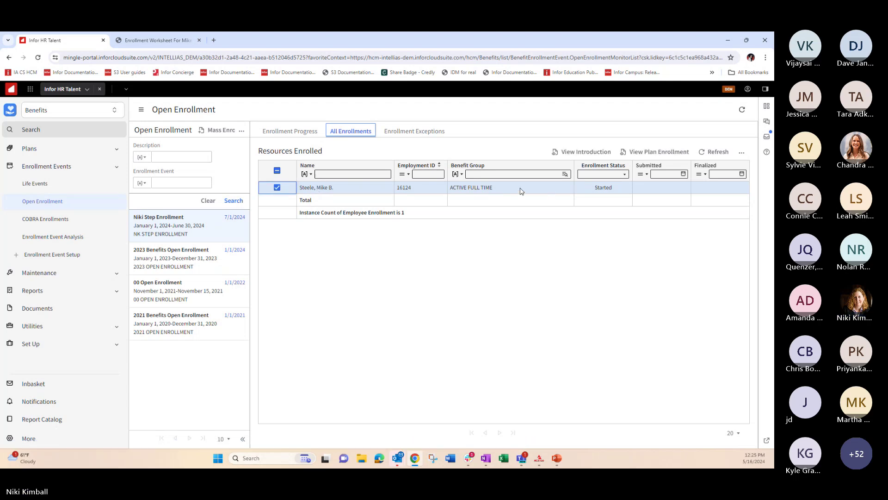
pyautogui.rightClick(579, 189)
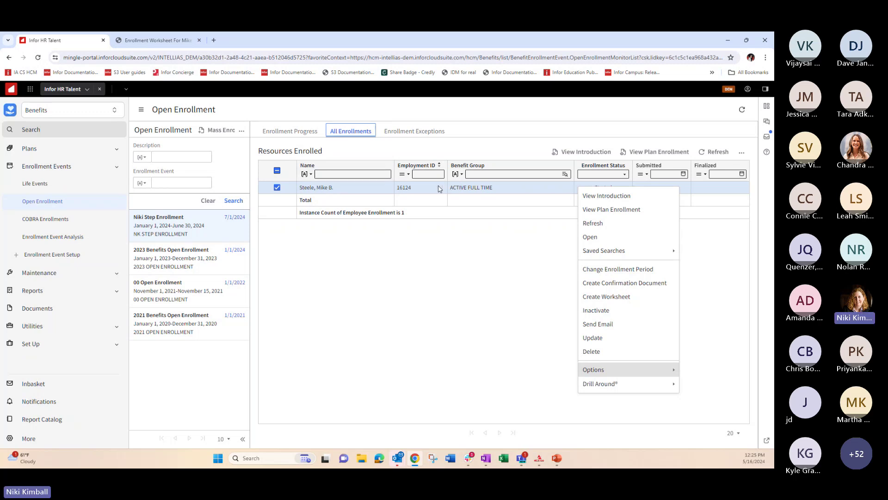
pyautogui.click(51, 256)
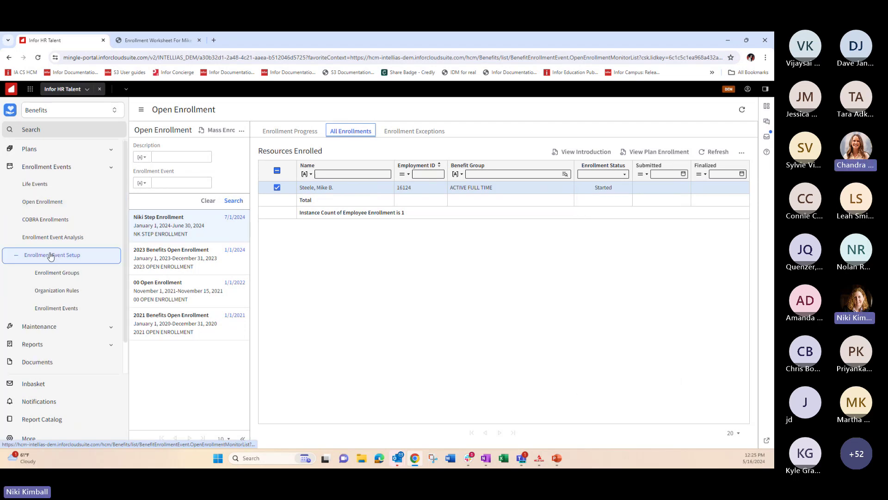
pyautogui.click(55, 309)
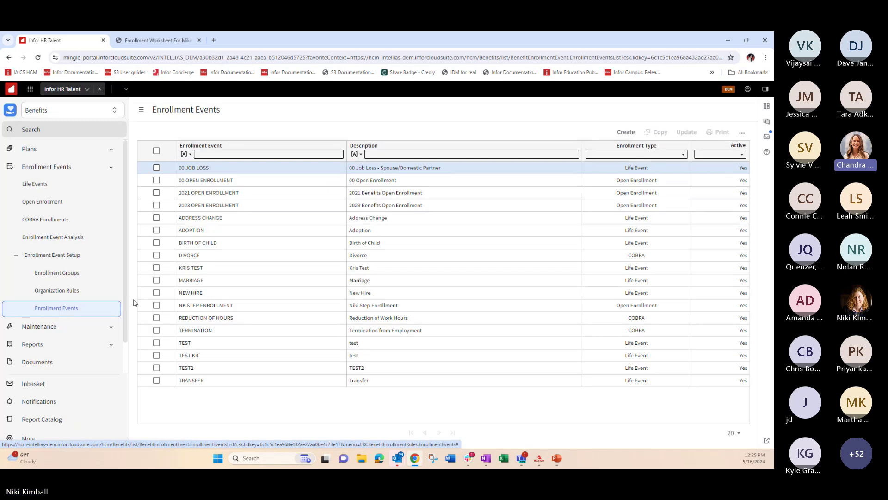
# Review the NK STEP ENROLLMENT event record, then list its All Enrollments and select the employee's row
pyautogui.click(193, 306)
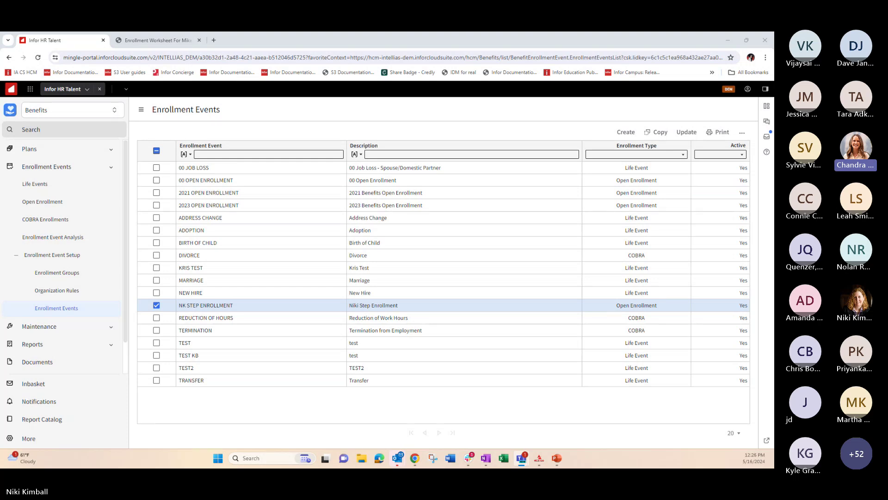
pyautogui.click(224, 308)
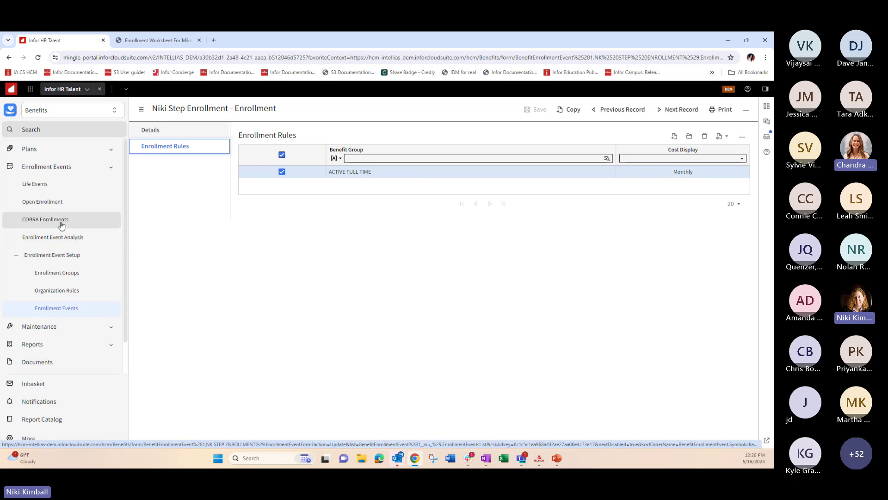
pyautogui.click(55, 202)
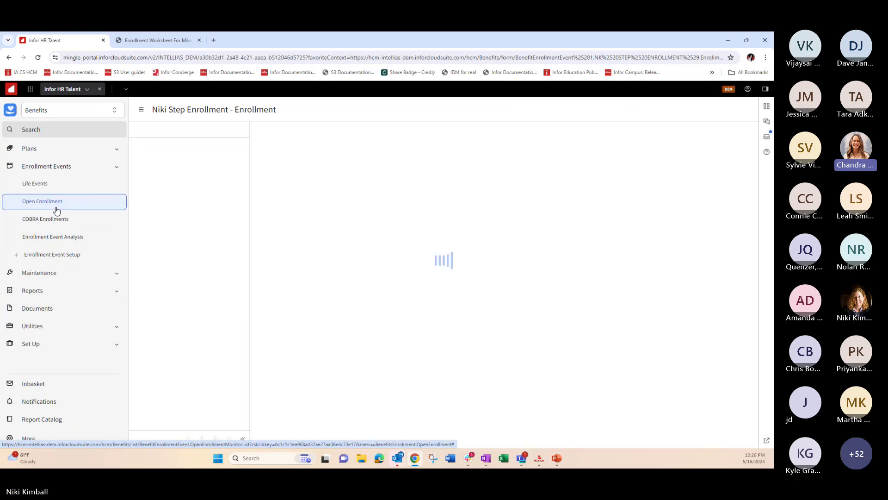
pyautogui.click(208, 222)
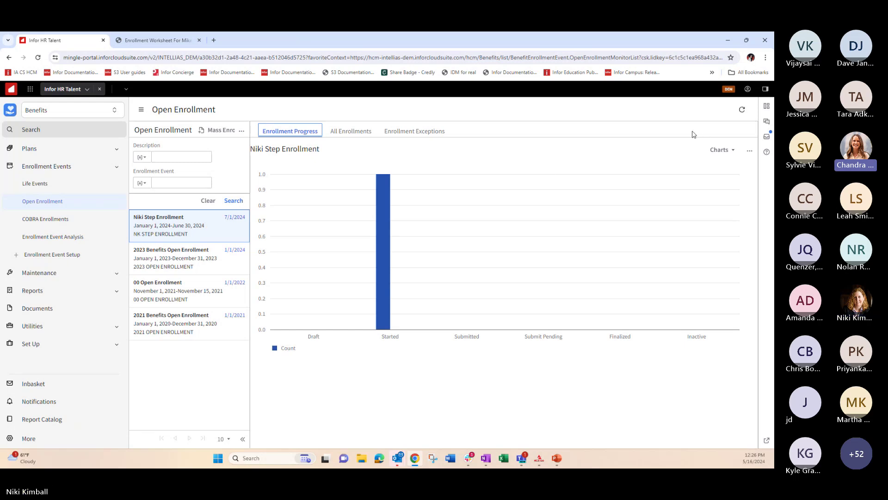
pyautogui.click(351, 131)
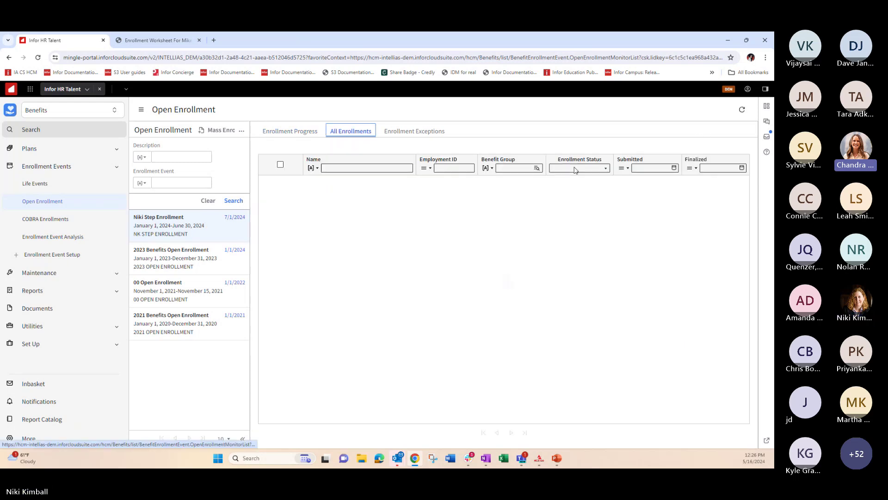
pyautogui.click(445, 189)
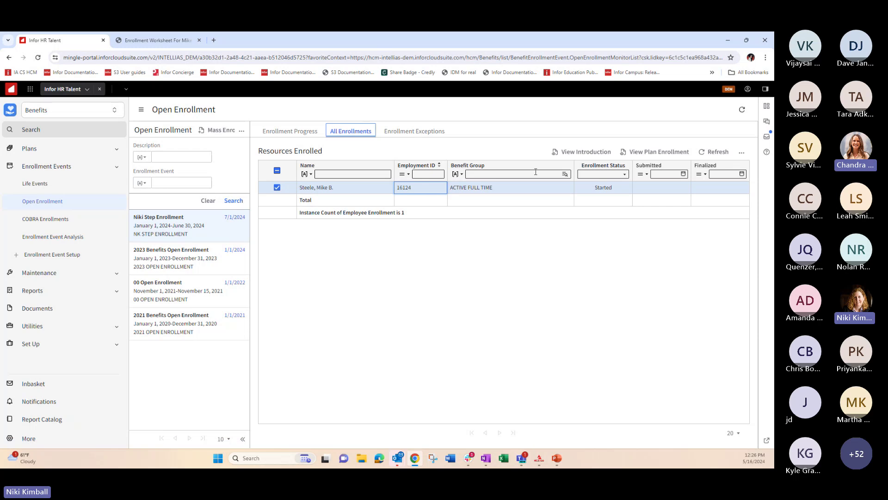
# Start from the enrollment introduction, advance three pages to Dependents, and begin adding a dependent
pyautogui.click(578, 154)
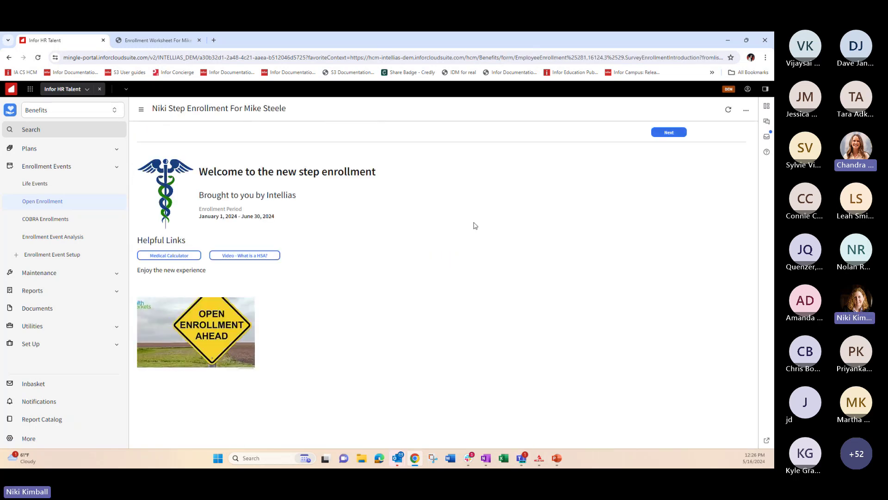
pyautogui.click(675, 135)
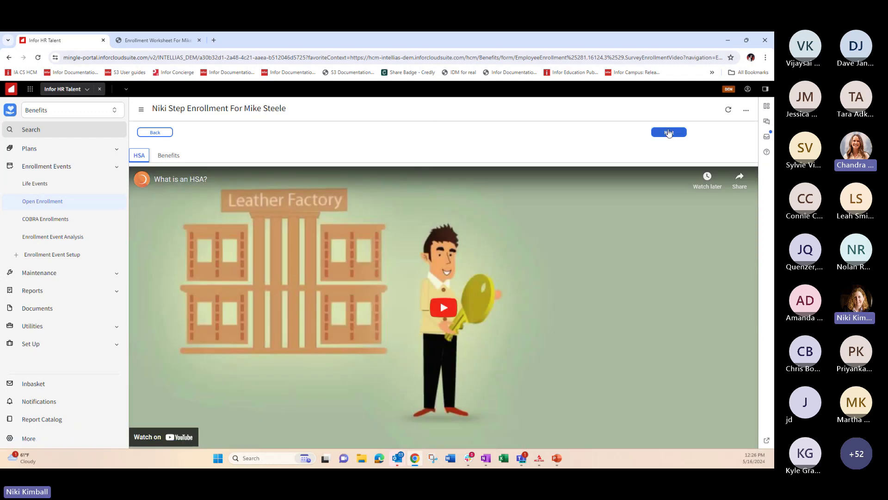
pyautogui.click(668, 133)
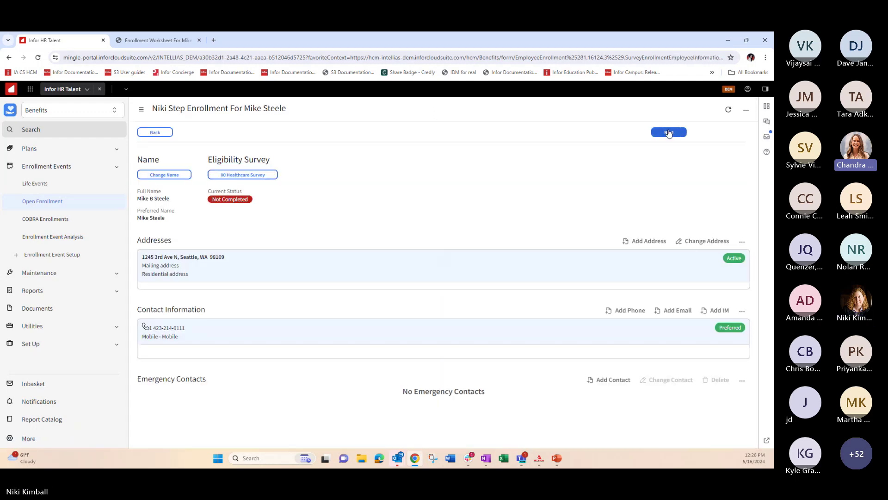
pyautogui.click(668, 133)
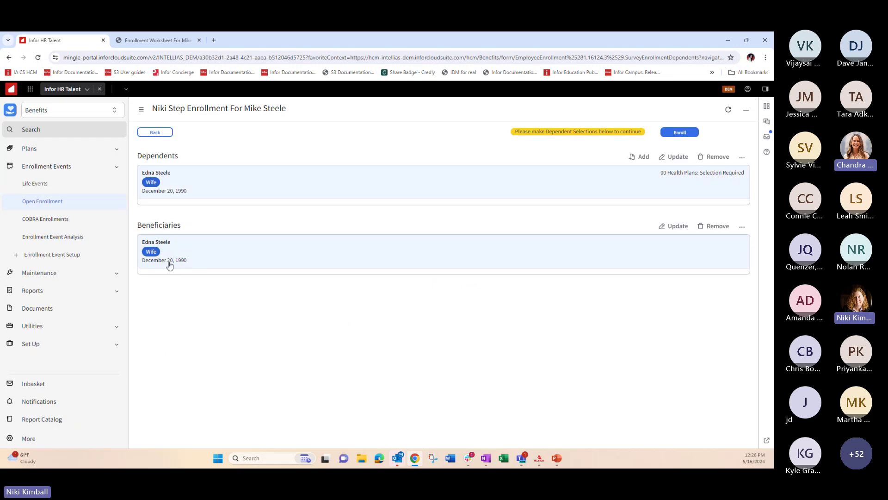
pyautogui.click(642, 156)
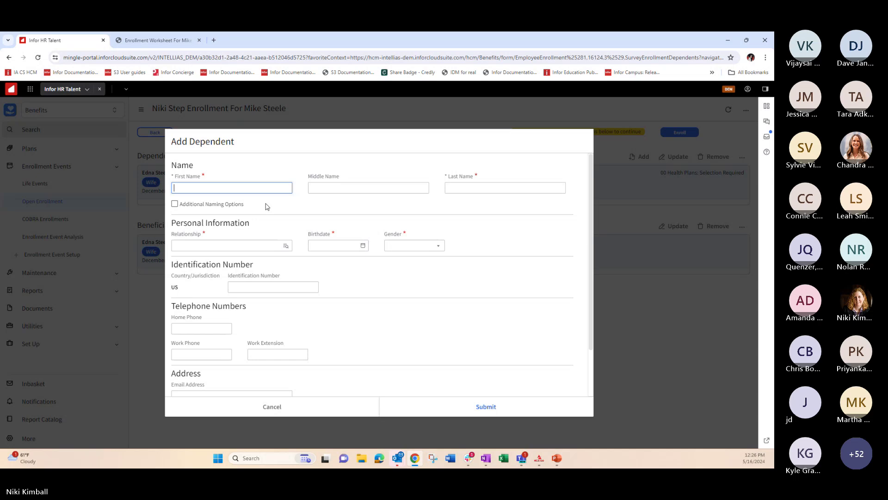
pyautogui.press('Tab')
pyautogui.press('Tab')
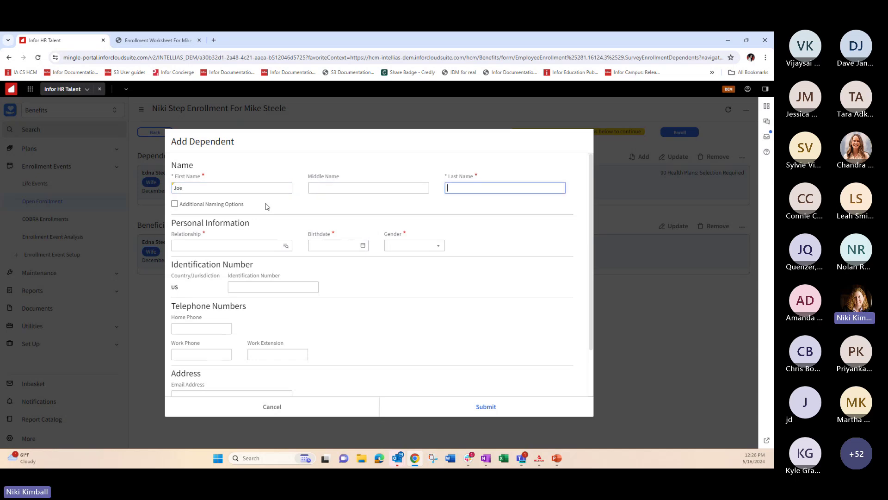
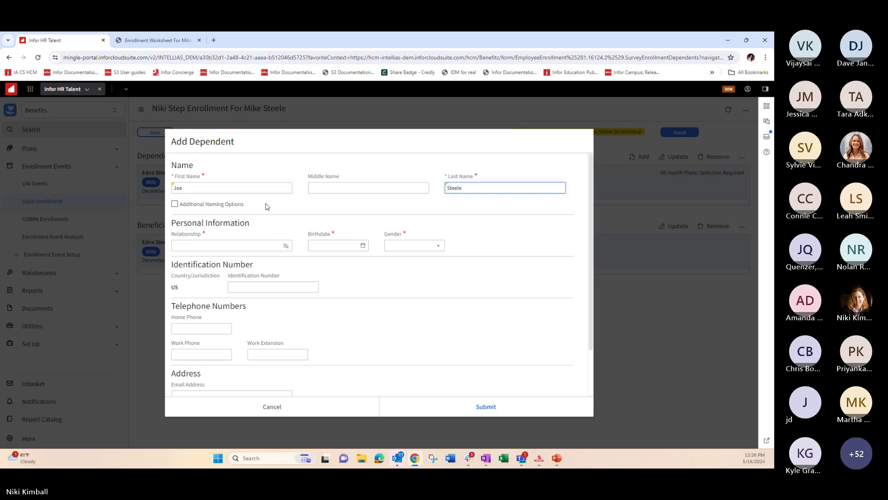
pyautogui.click(215, 249)
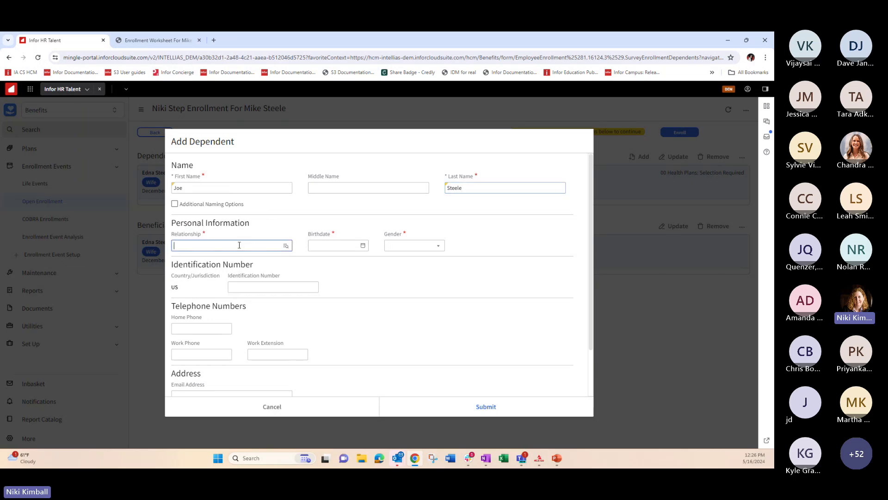
pyautogui.click(285, 245)
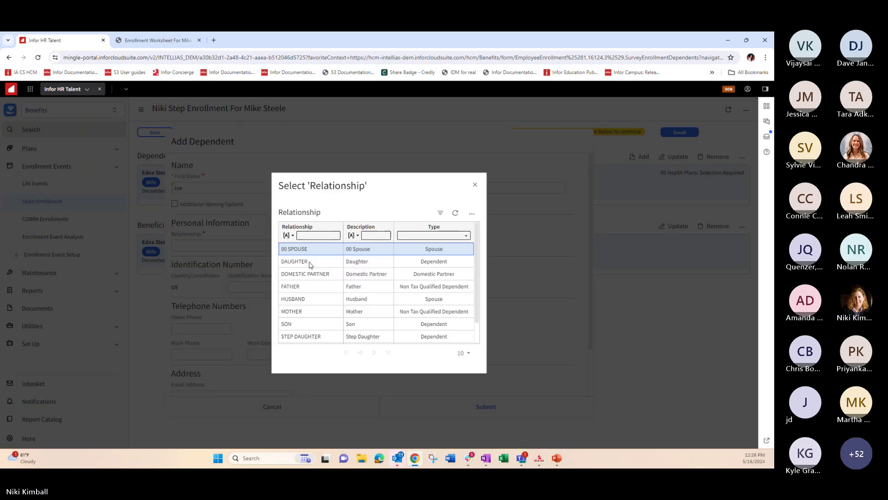
pyautogui.click(298, 323)
pyautogui.click(339, 246)
pyautogui.write('01/15/')
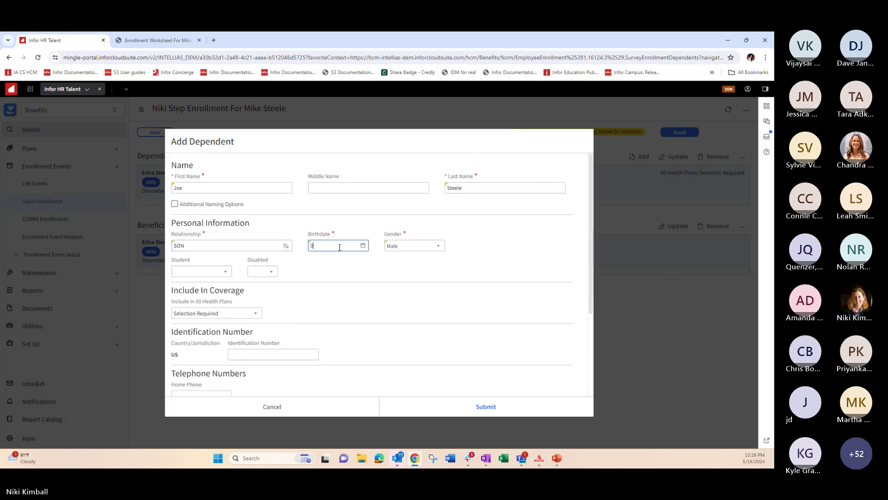
pyautogui.write('2024')
pyautogui.click(477, 408)
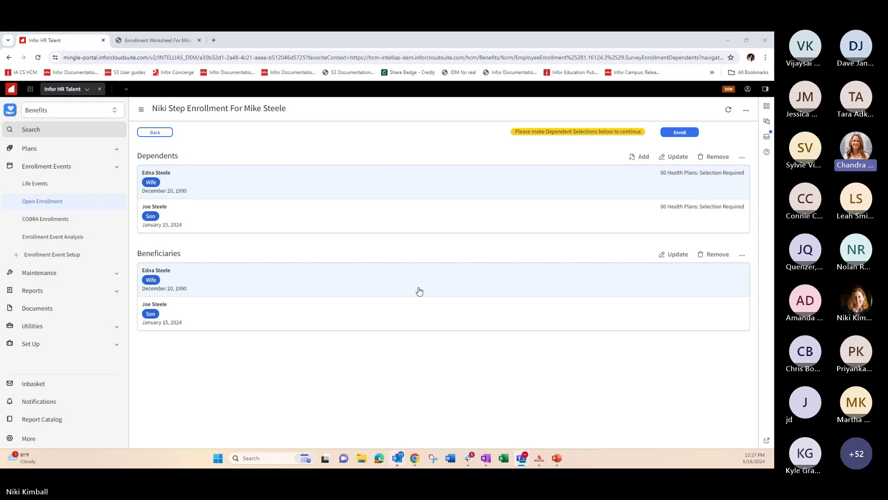
pyautogui.click(406, 218)
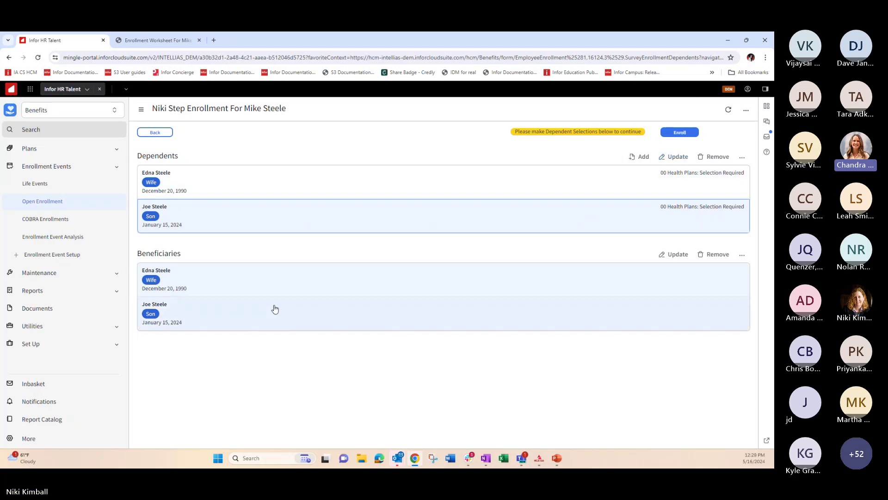
# Proceed to enrollment, go to Vision Plans, and select the Employee + One Child vision plan
pyautogui.click(687, 135)
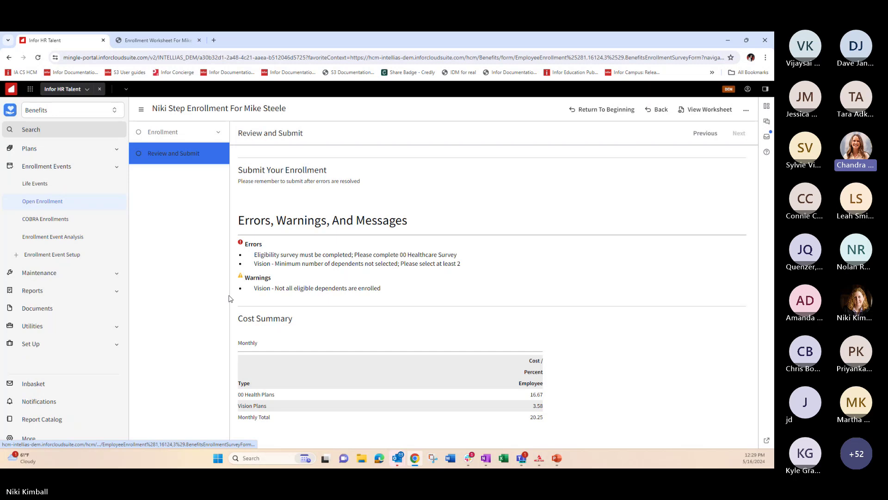
pyautogui.click(217, 132)
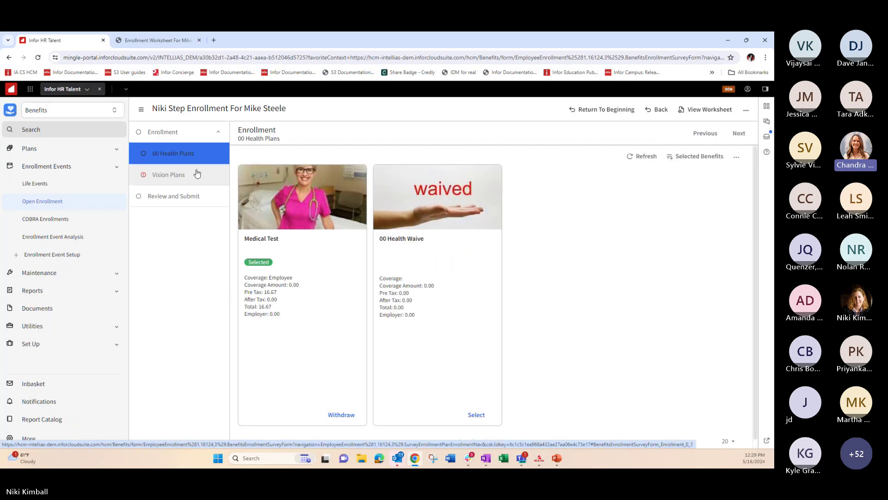
pyautogui.click(187, 175)
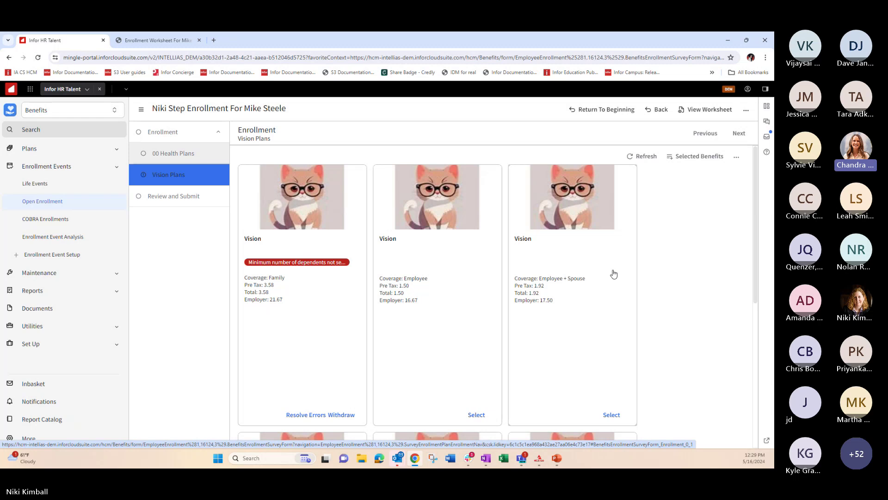
pyautogui.scroll(-1, 616, 274)
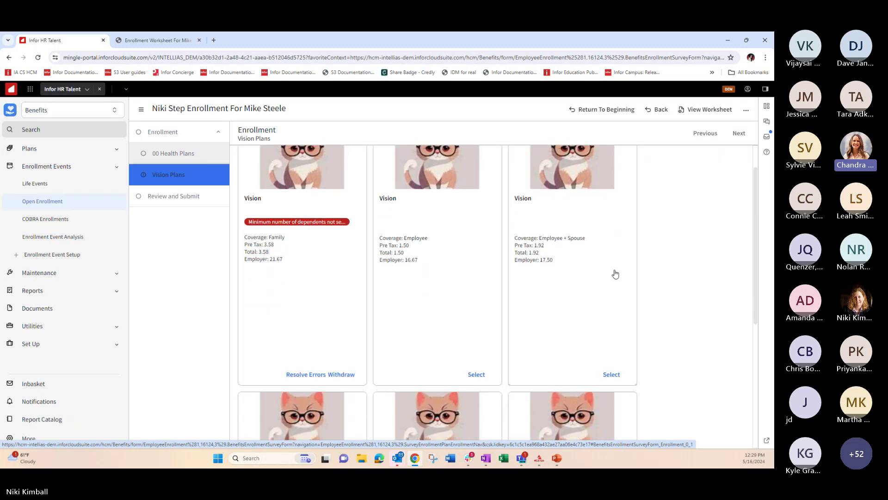
pyautogui.scroll(-4, 641, 262)
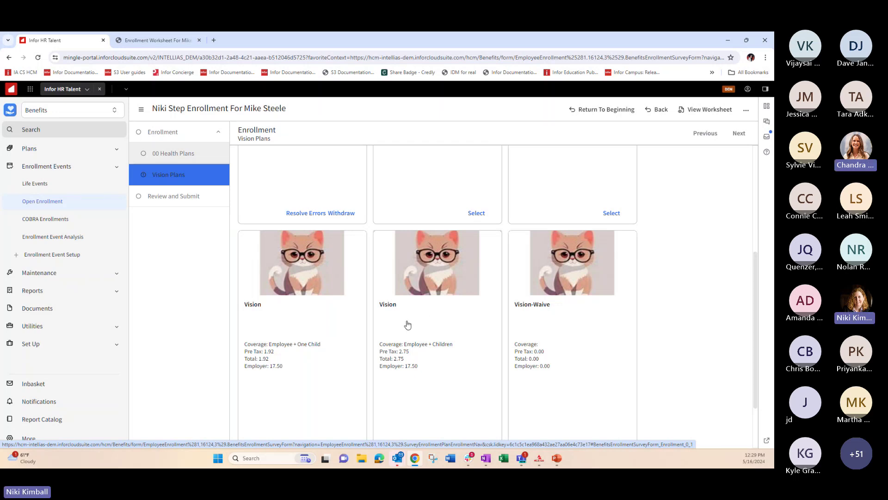
pyautogui.scroll(3, 341, 318)
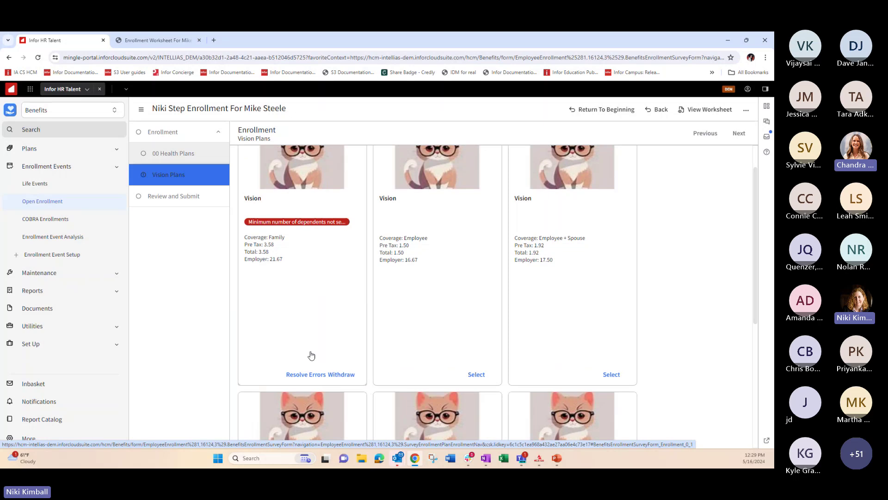
pyautogui.click(474, 375)
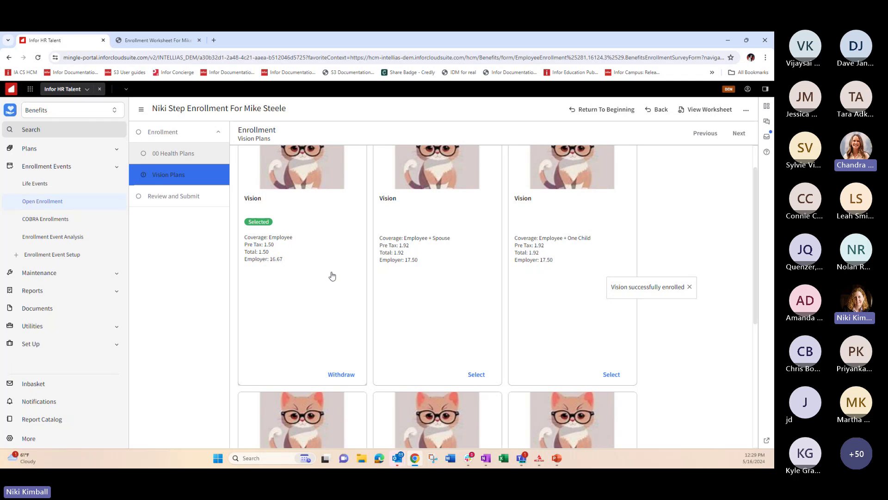
pyautogui.scroll(-1, 589, 315)
pyautogui.click(610, 335)
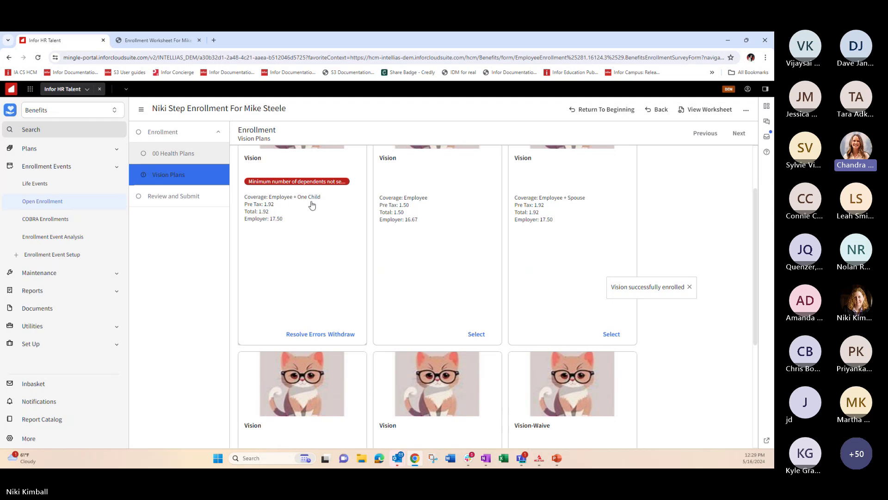
# Resolve the vision plan's dependent error by enrolling the son, then close the plan details
pyautogui.click(311, 335)
pyautogui.scroll(-2, 363, 260)
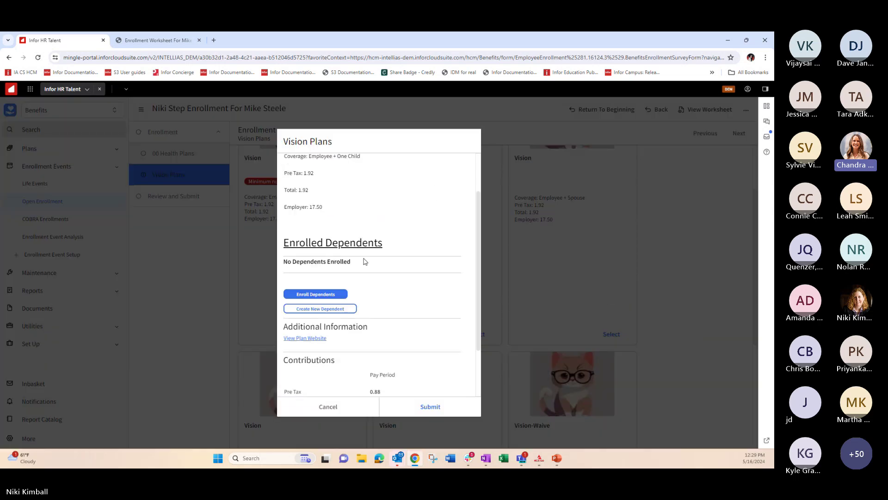
pyautogui.scroll(-1, 371, 257)
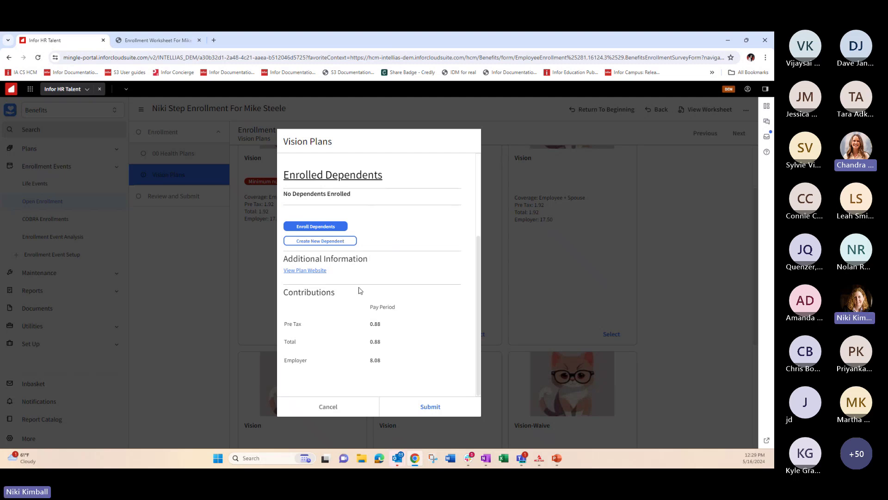
pyautogui.click(332, 229)
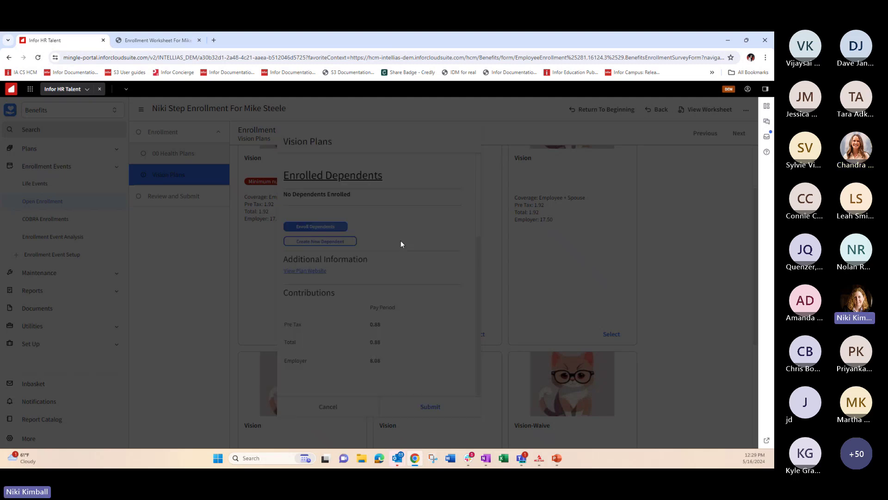
pyautogui.click(413, 270)
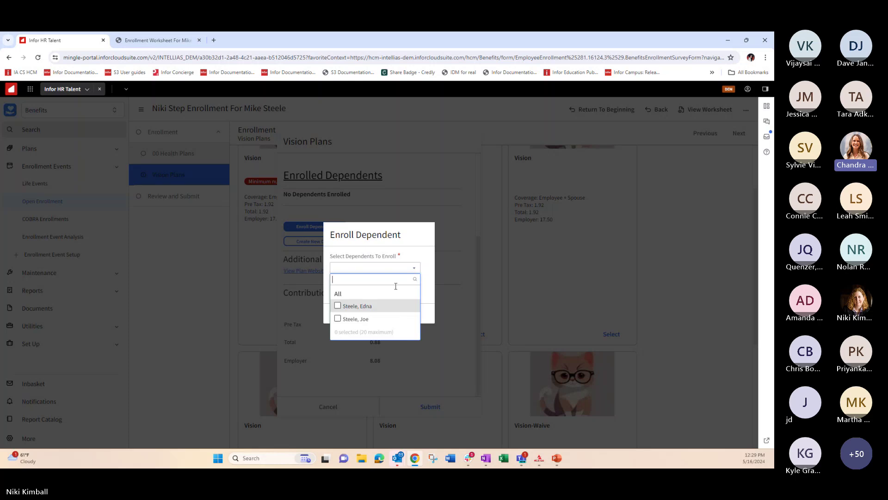
pyautogui.click(365, 320)
pyautogui.click(401, 316)
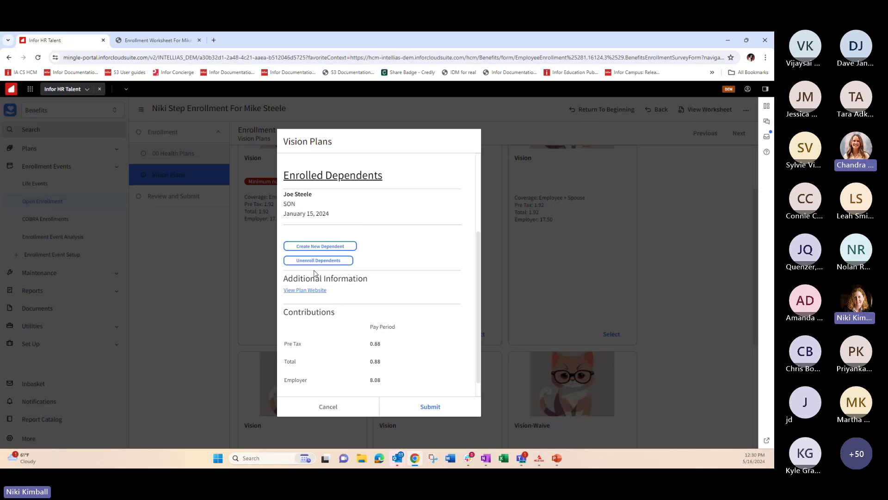
pyautogui.click(326, 407)
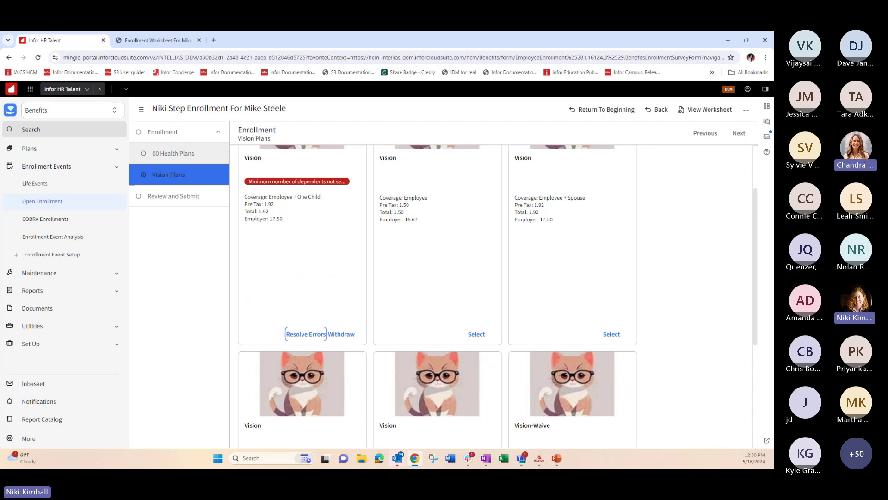
# Reopen the vision plan's enrolled dependents, cancel without submitting, and look over the vision plan cards
pyautogui.scroll(3, 333, 248)
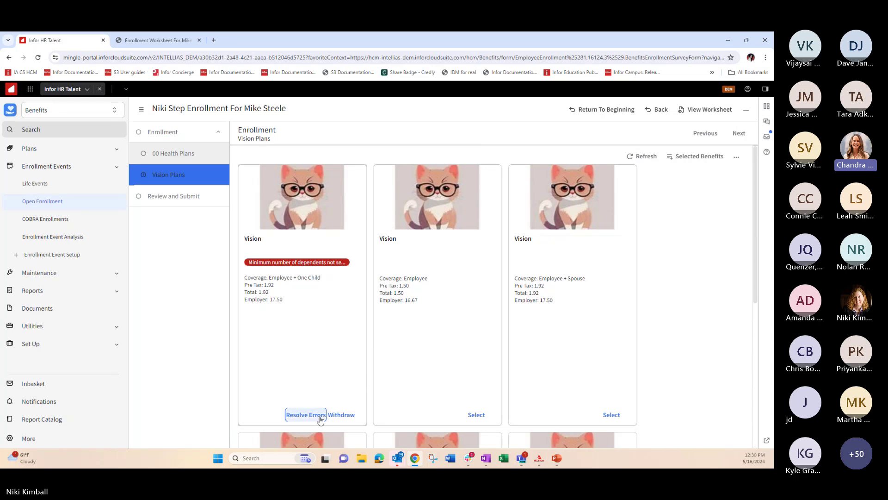
pyautogui.click(318, 414)
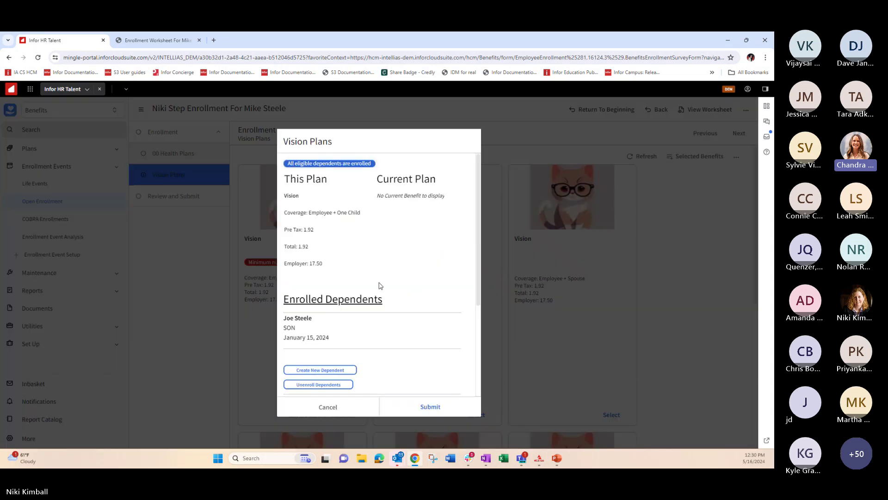
pyautogui.scroll(-3, 378, 284)
pyautogui.scroll(-1, 379, 284)
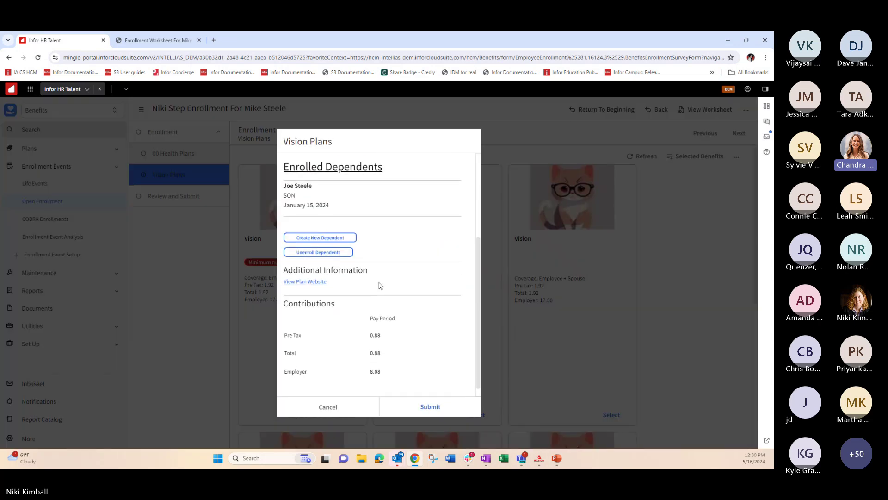
pyautogui.click(328, 406)
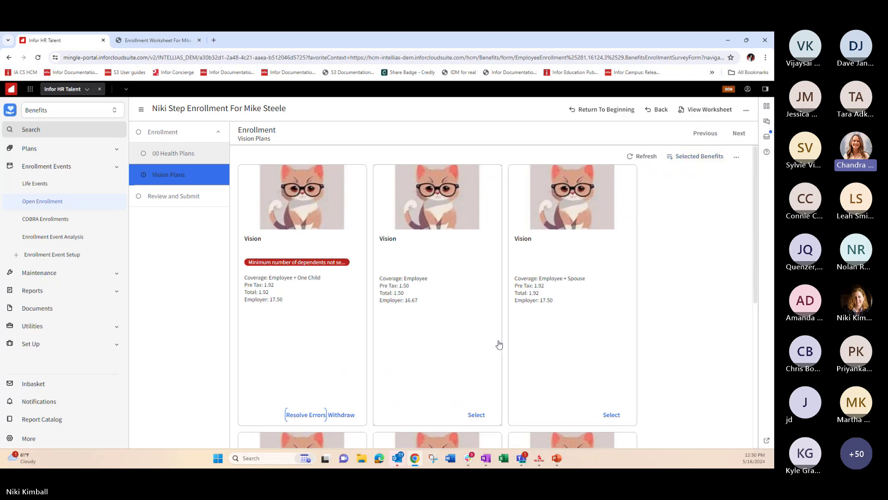
pyautogui.scroll(-3, 644, 301)
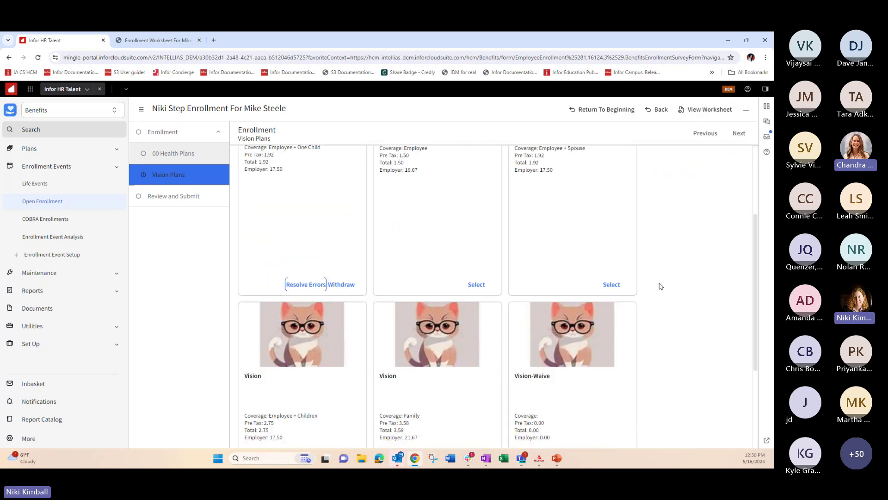
pyautogui.scroll(3, 661, 286)
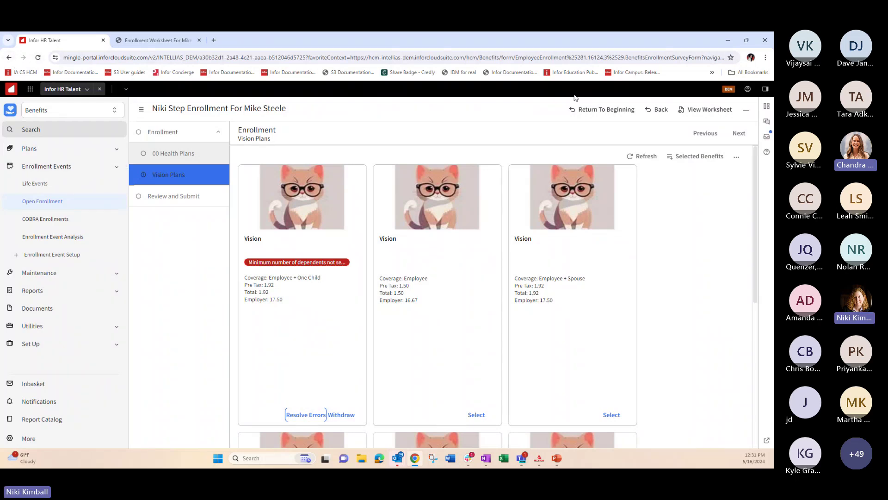
# Return to the enrollment start, advance to Dependents, remove the wife, and expand Benefits Maintenance
pyautogui.click(624, 110)
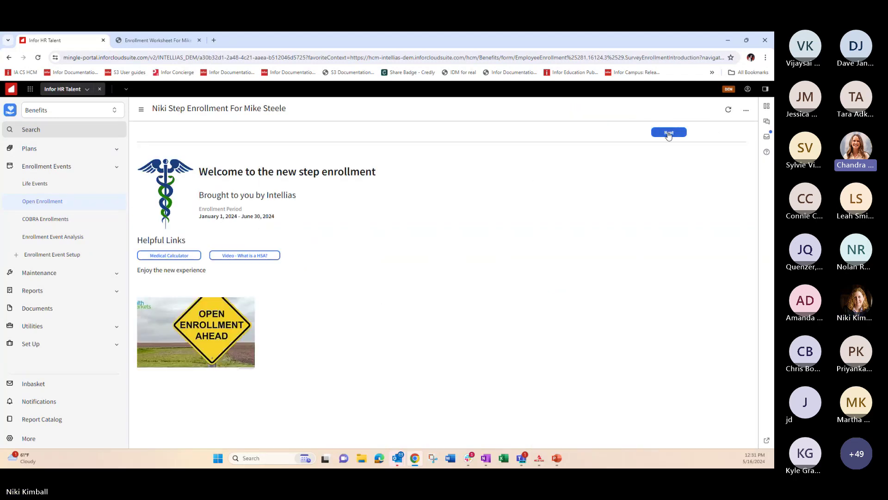
pyautogui.click(668, 133)
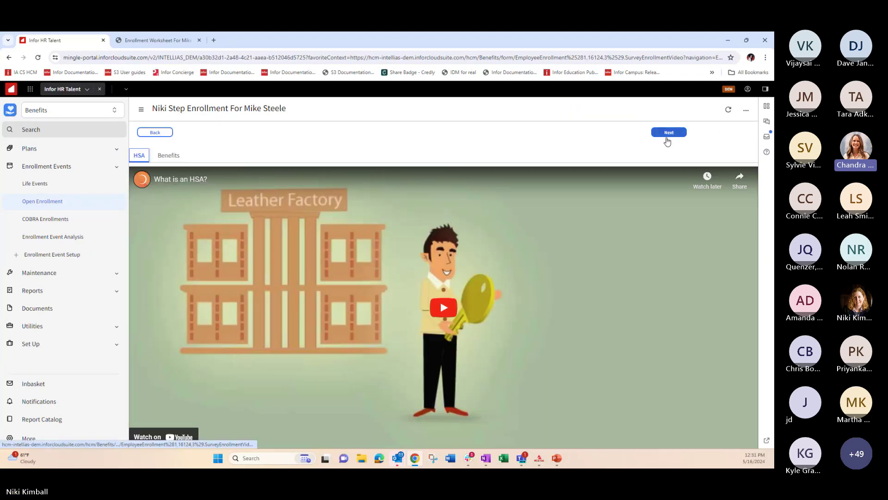
pyautogui.click(671, 134)
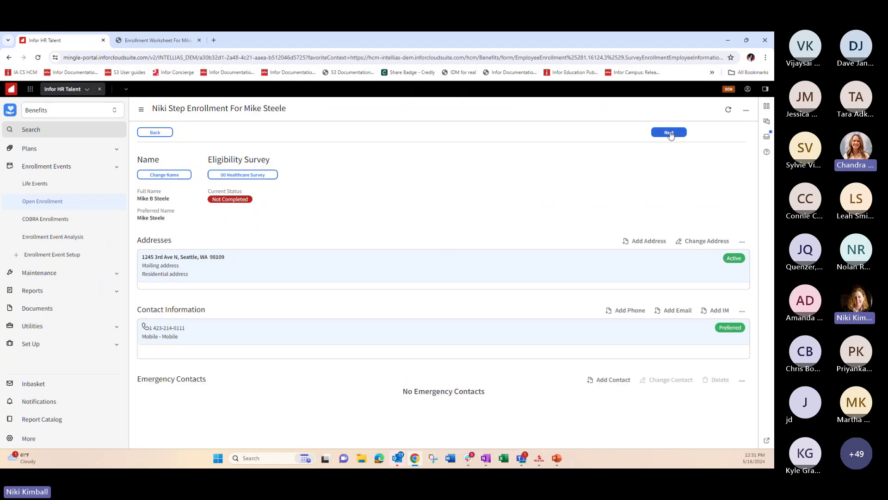
pyautogui.click(671, 133)
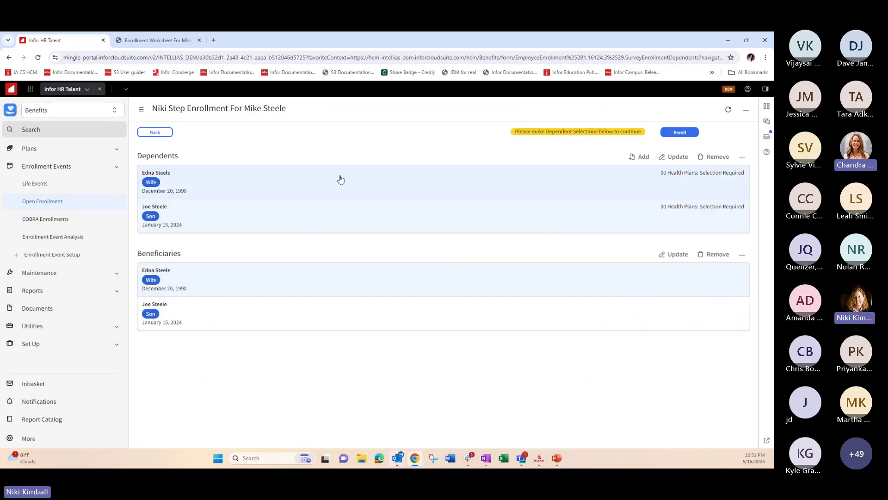
pyautogui.click(714, 156)
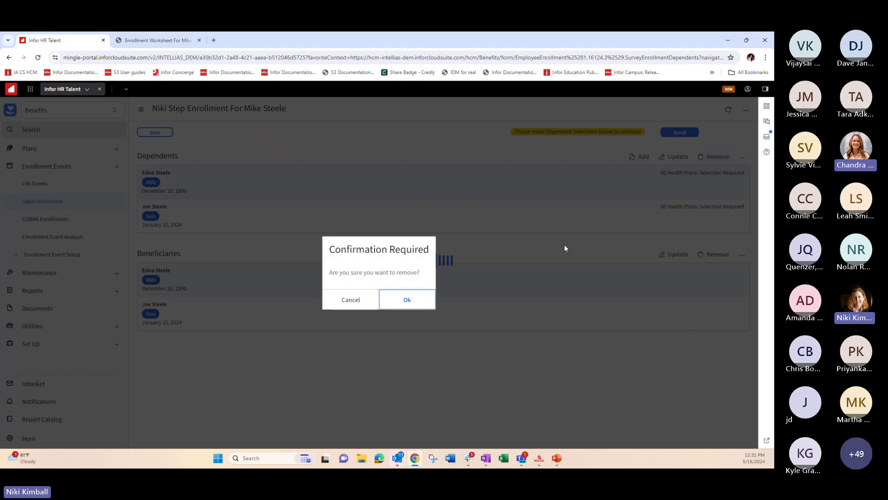
pyautogui.click(406, 300)
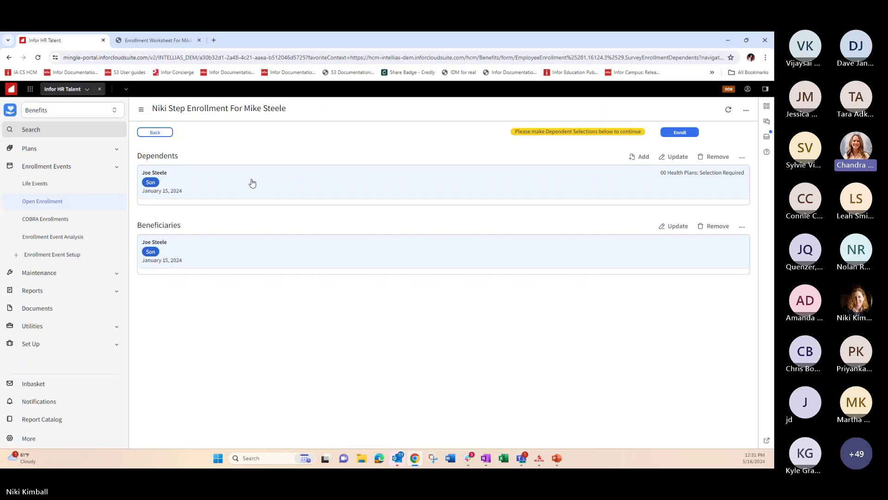
pyautogui.click(88, 274)
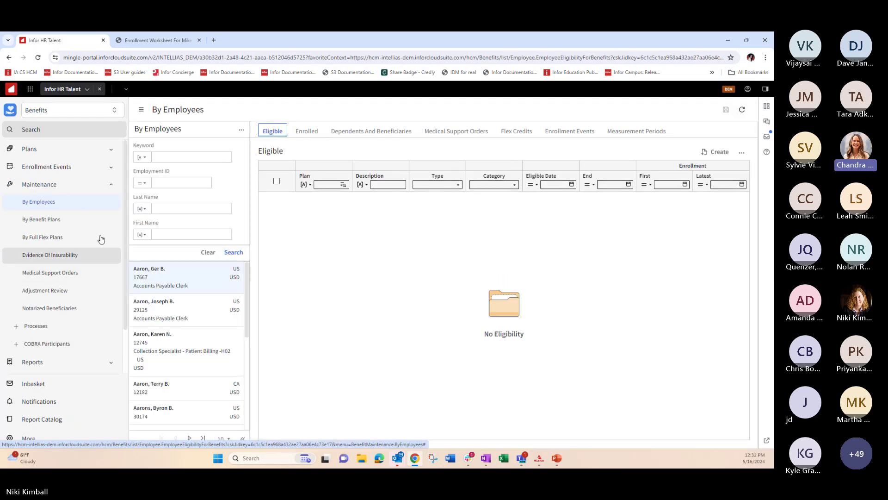
# In By Employees, search by the employee's last name and open his Dependents And Beneficiaries tab
pyautogui.click(77, 204)
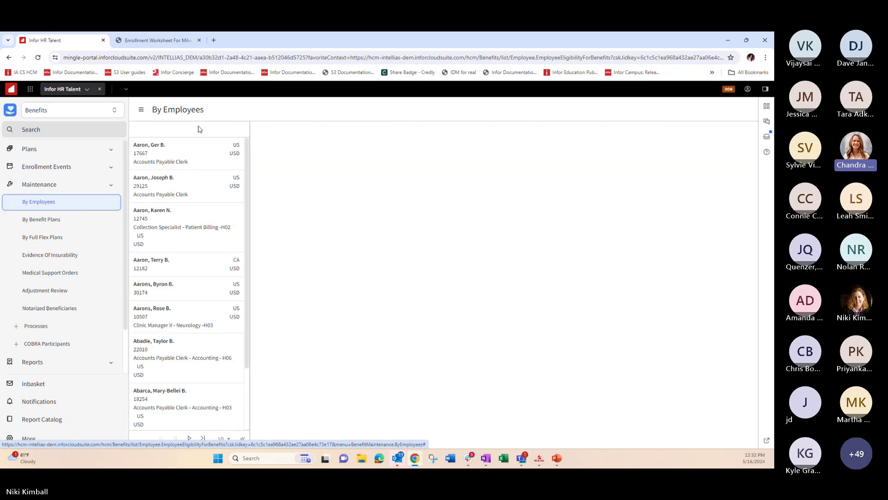
pyautogui.click(185, 208)
pyautogui.write('s')
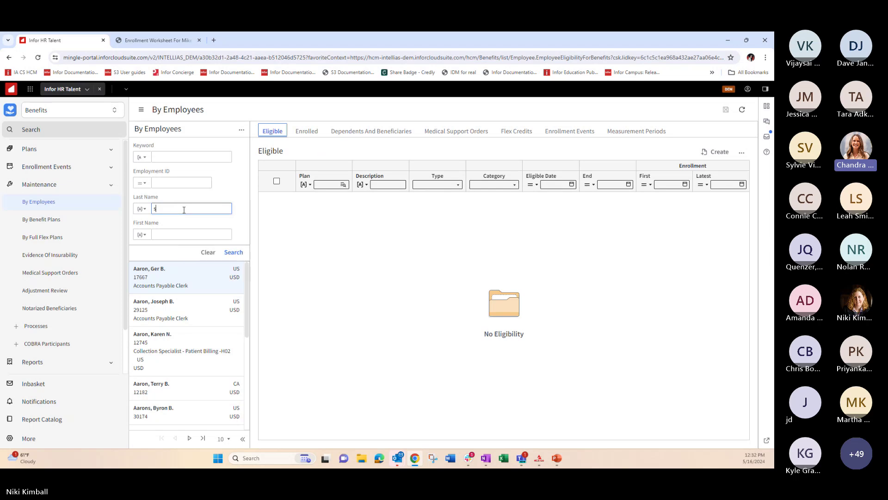
pyautogui.write('teele')
pyautogui.press('Return')
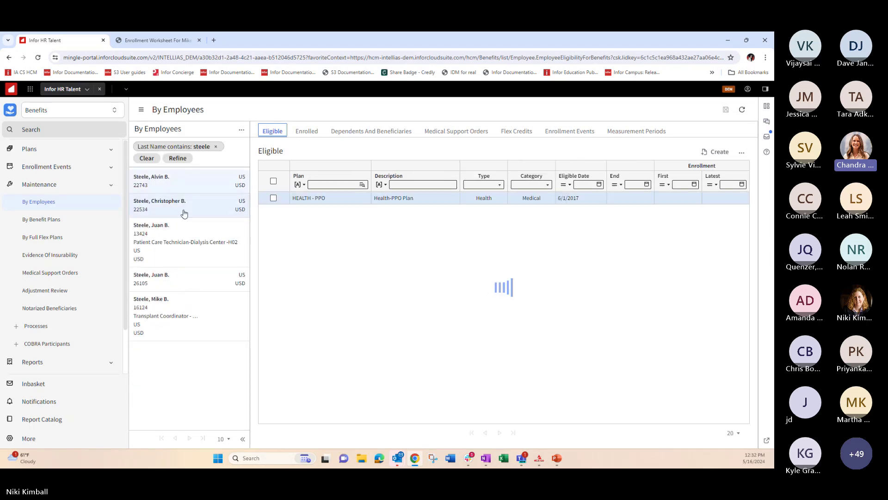
pyautogui.click(178, 316)
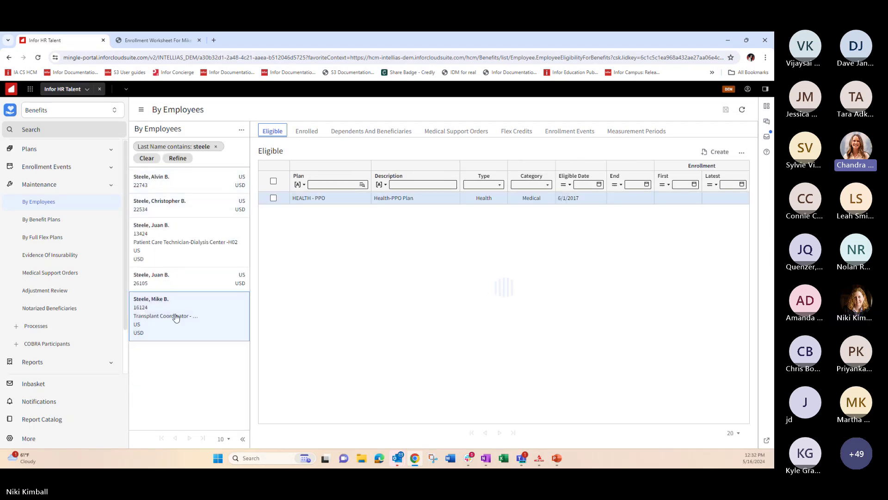
pyautogui.click(389, 136)
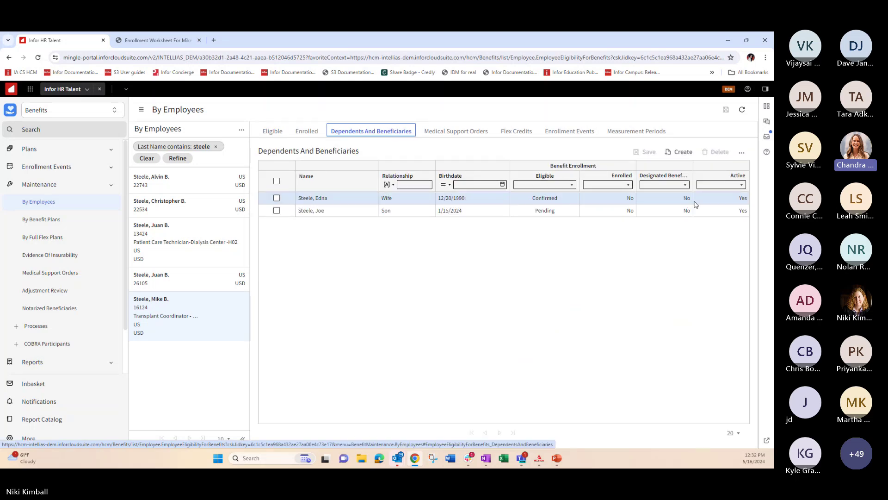
# Open the wife's dependent record, check its Contact and Identification tabs, then return to the list
pyautogui.click(401, 200)
pyautogui.click(401, 202)
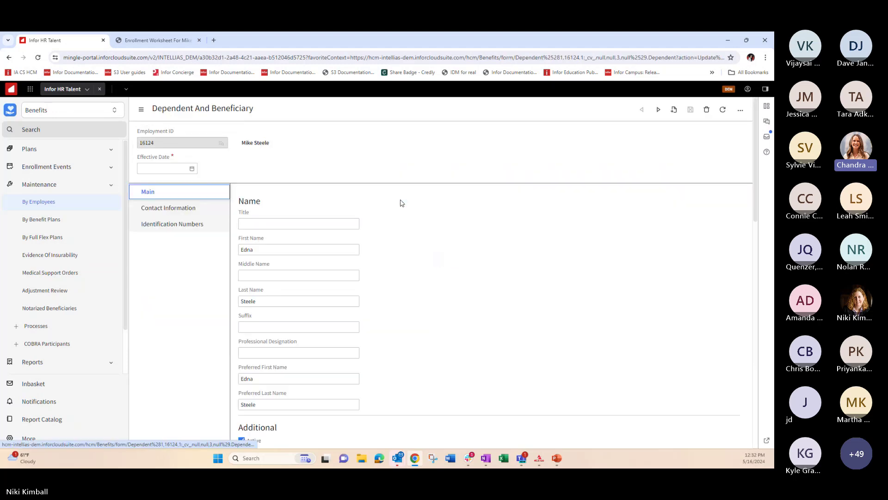
pyautogui.click(188, 212)
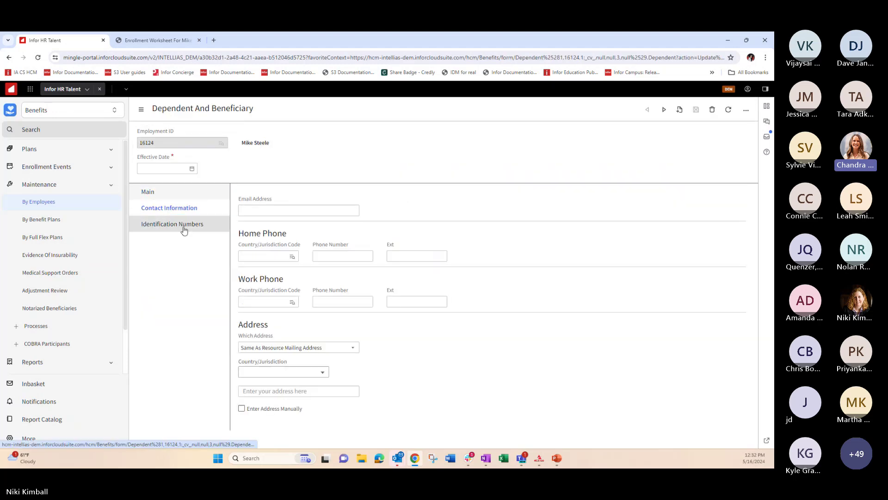
pyautogui.click(184, 229)
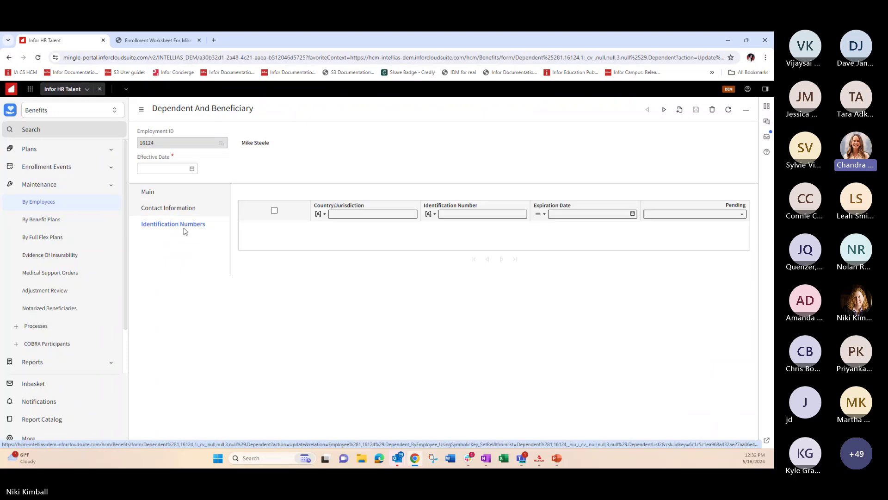
pyautogui.click(174, 198)
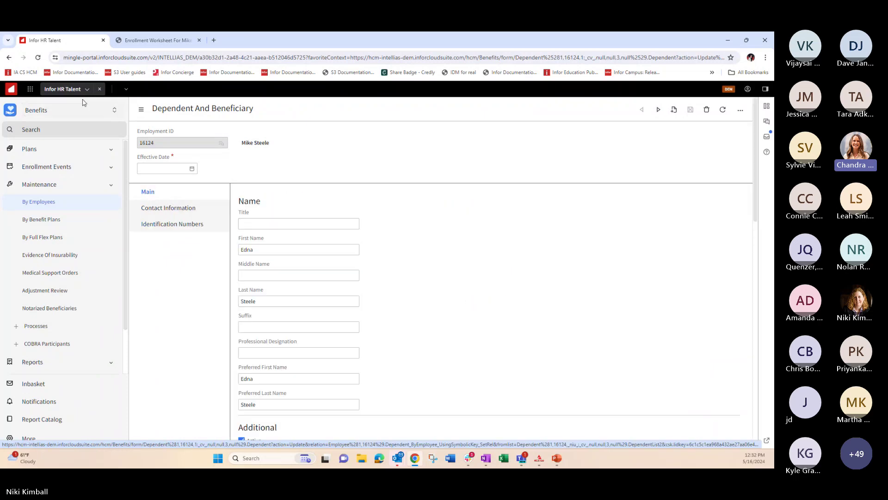
pyautogui.click(11, 58)
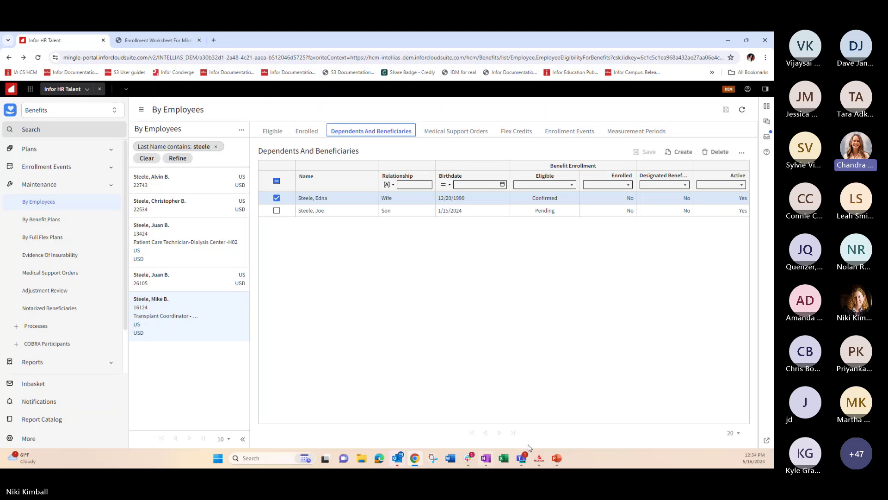
# Switch from the Dependents And Beneficiaries list over to the PowerPoint presentation
pyautogui.click(556, 458)
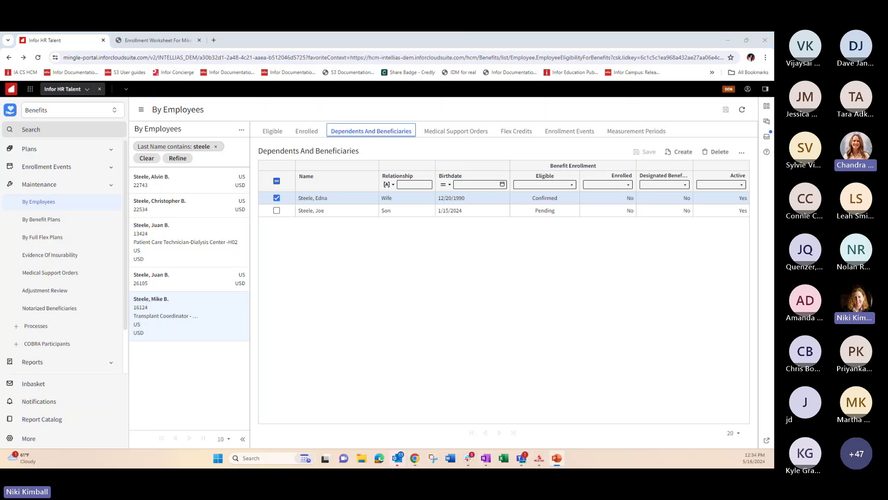